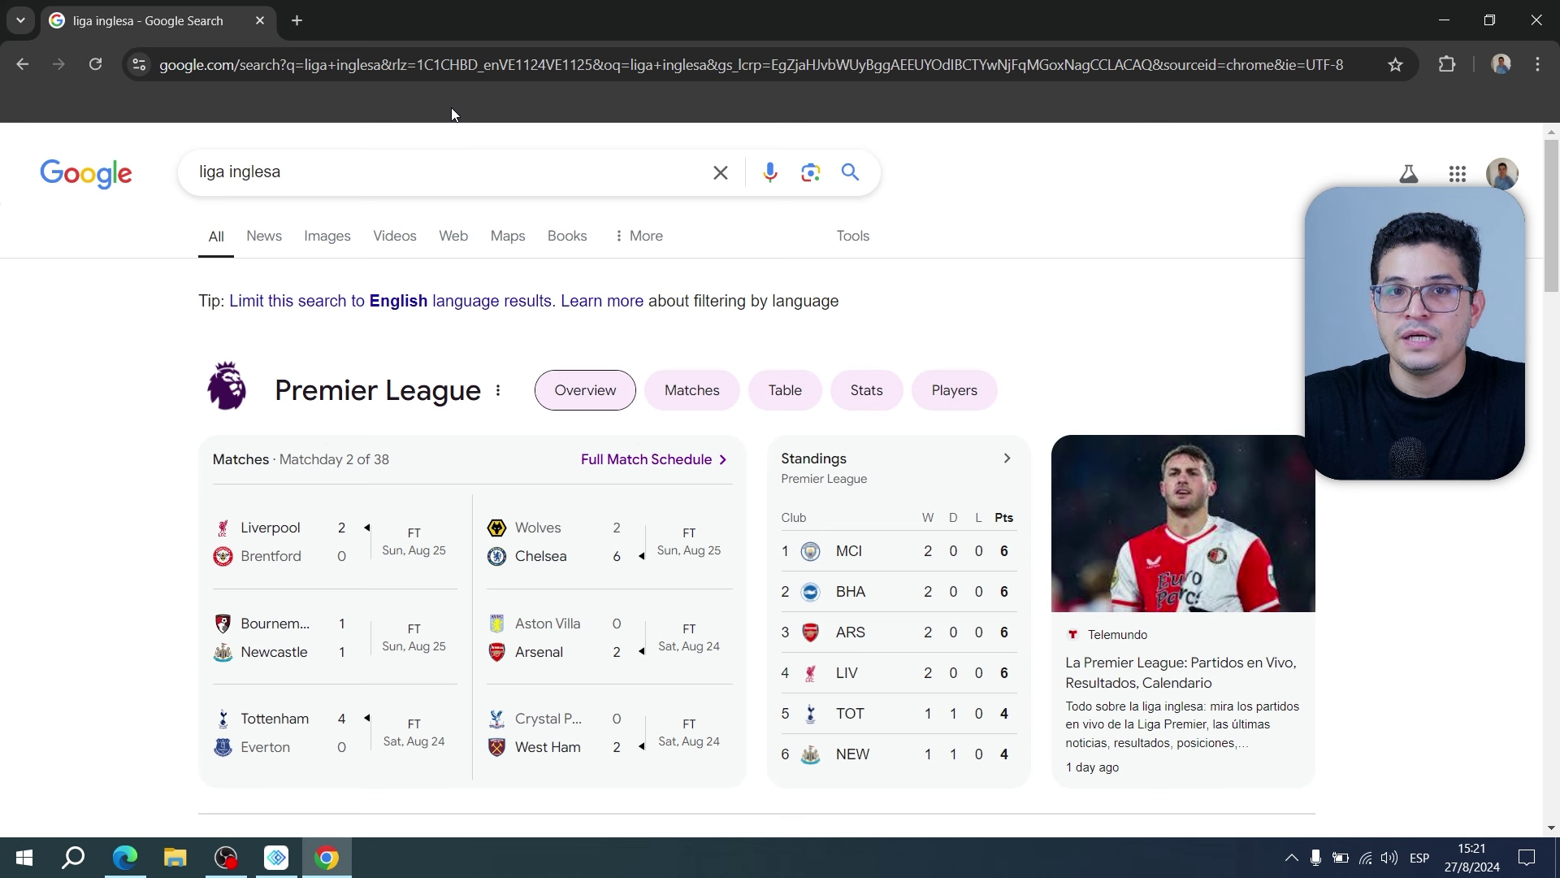
Close the browser, find Google Chrome in Windows search and open its shortcut's file location
left_click(1552, 9)
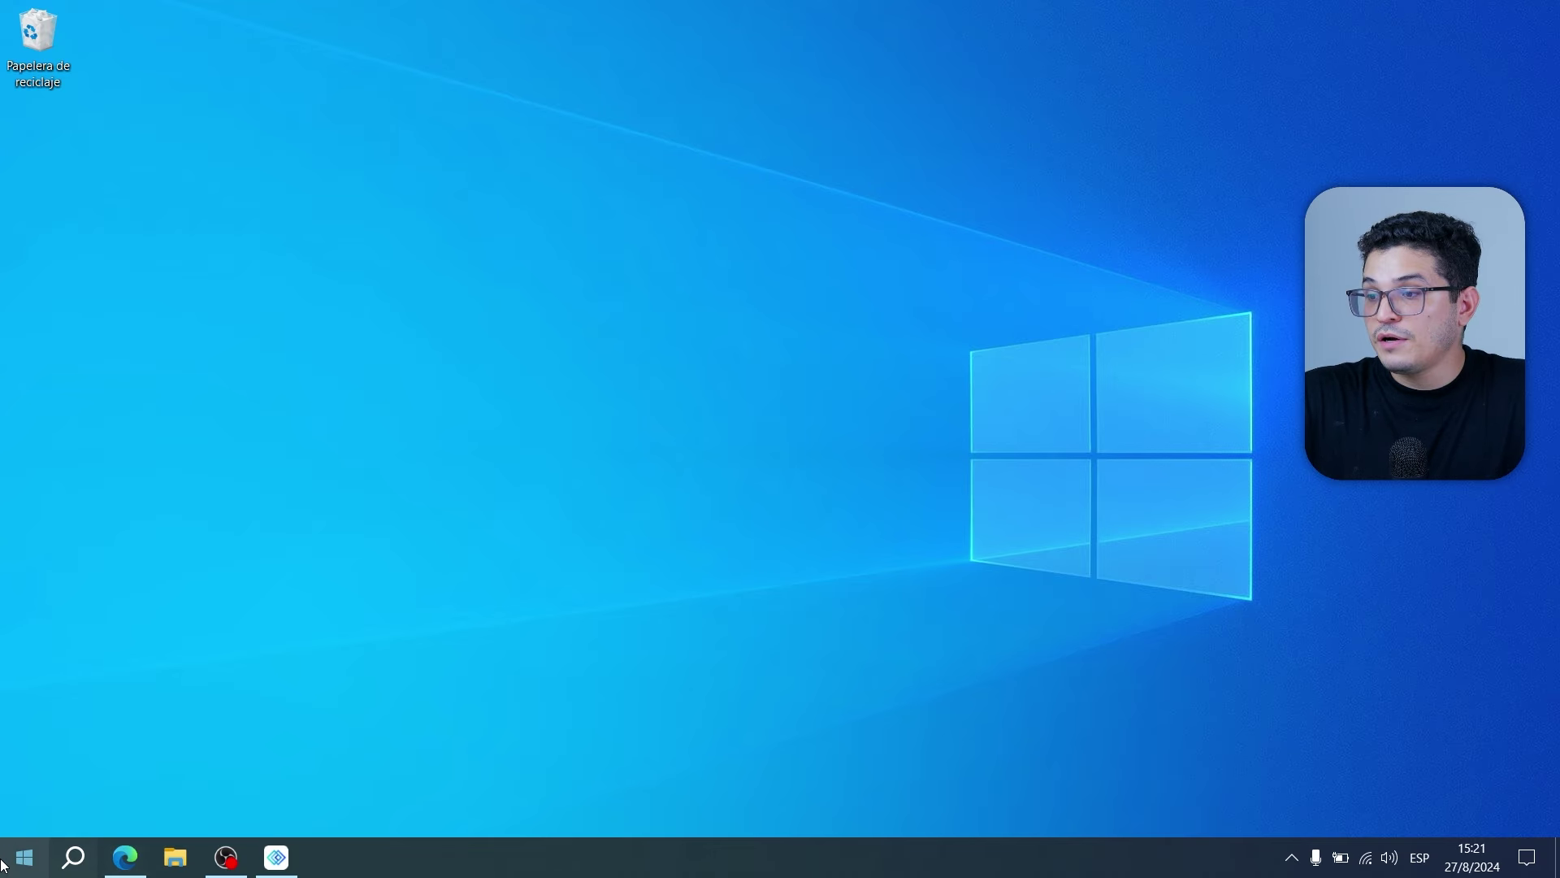
left_click(73, 860)
type("chrom")
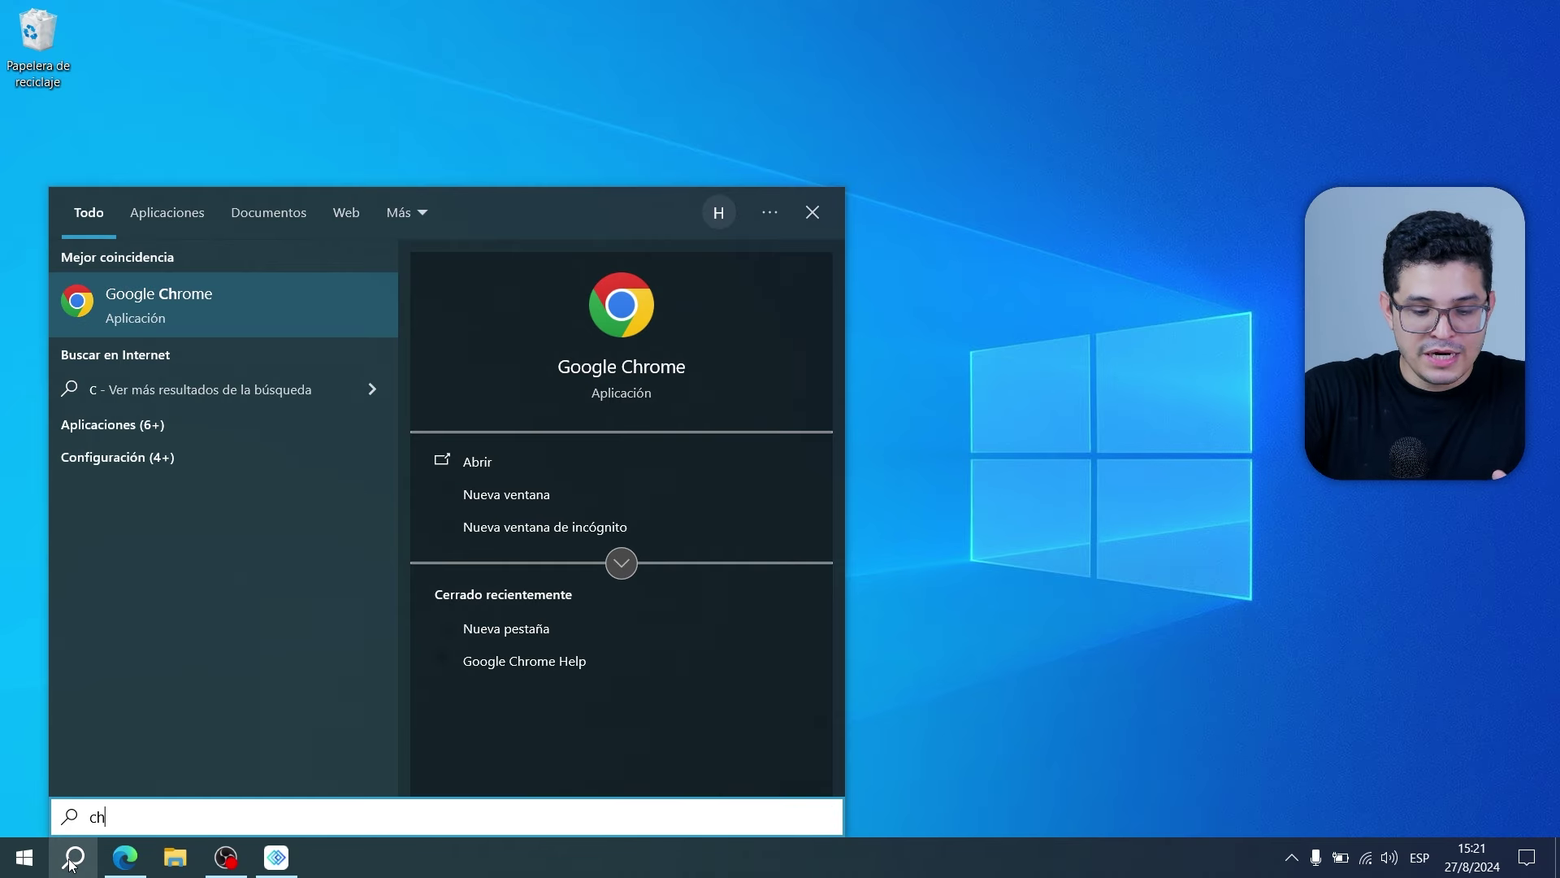
right_click(170, 317)
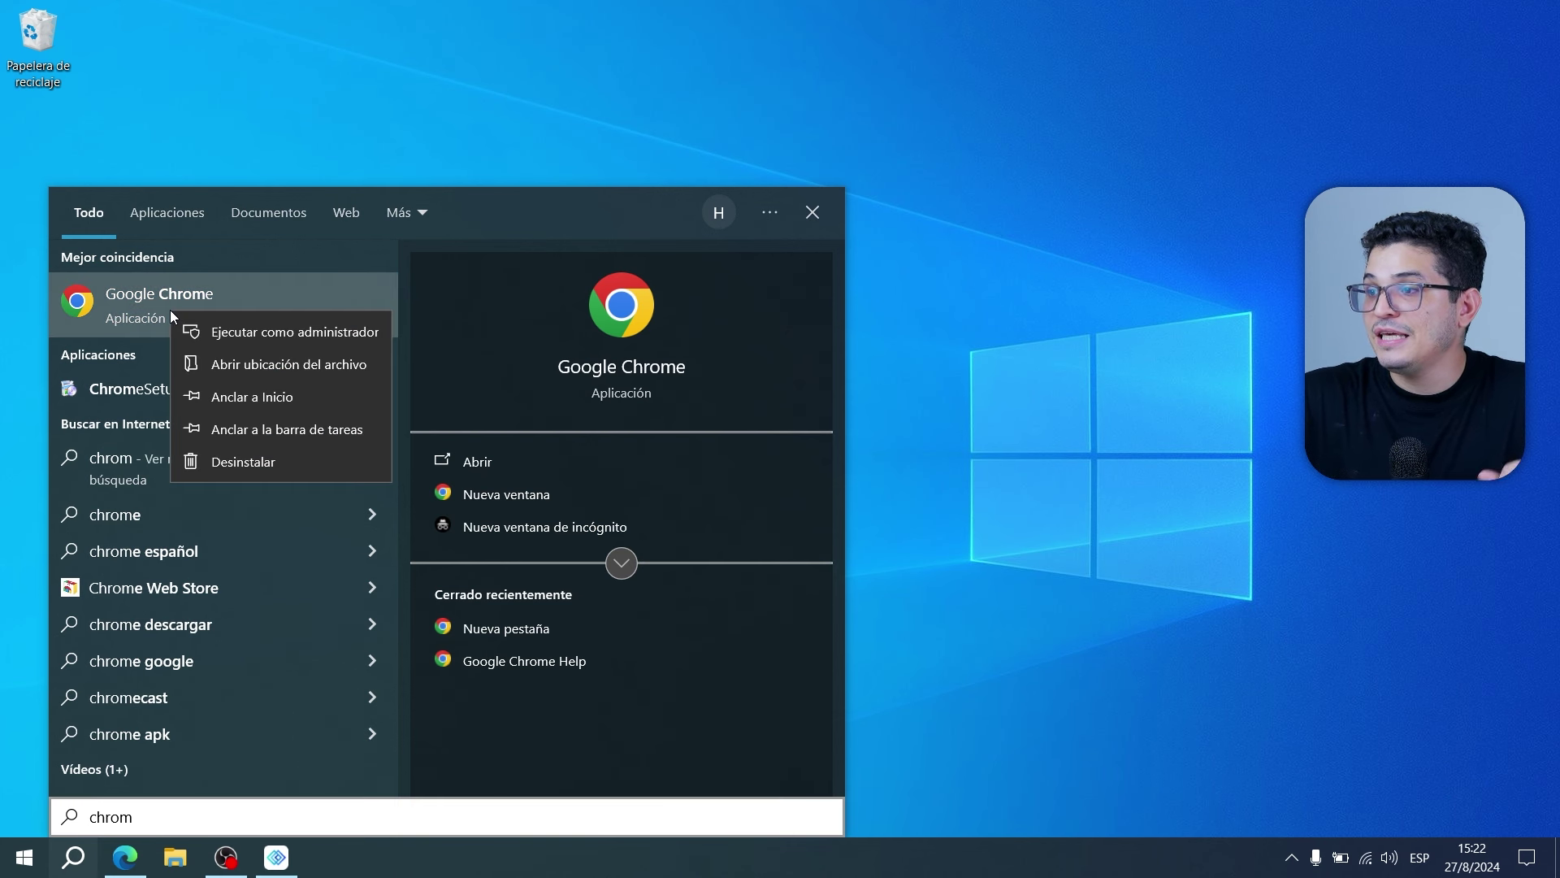
left_click(270, 367)
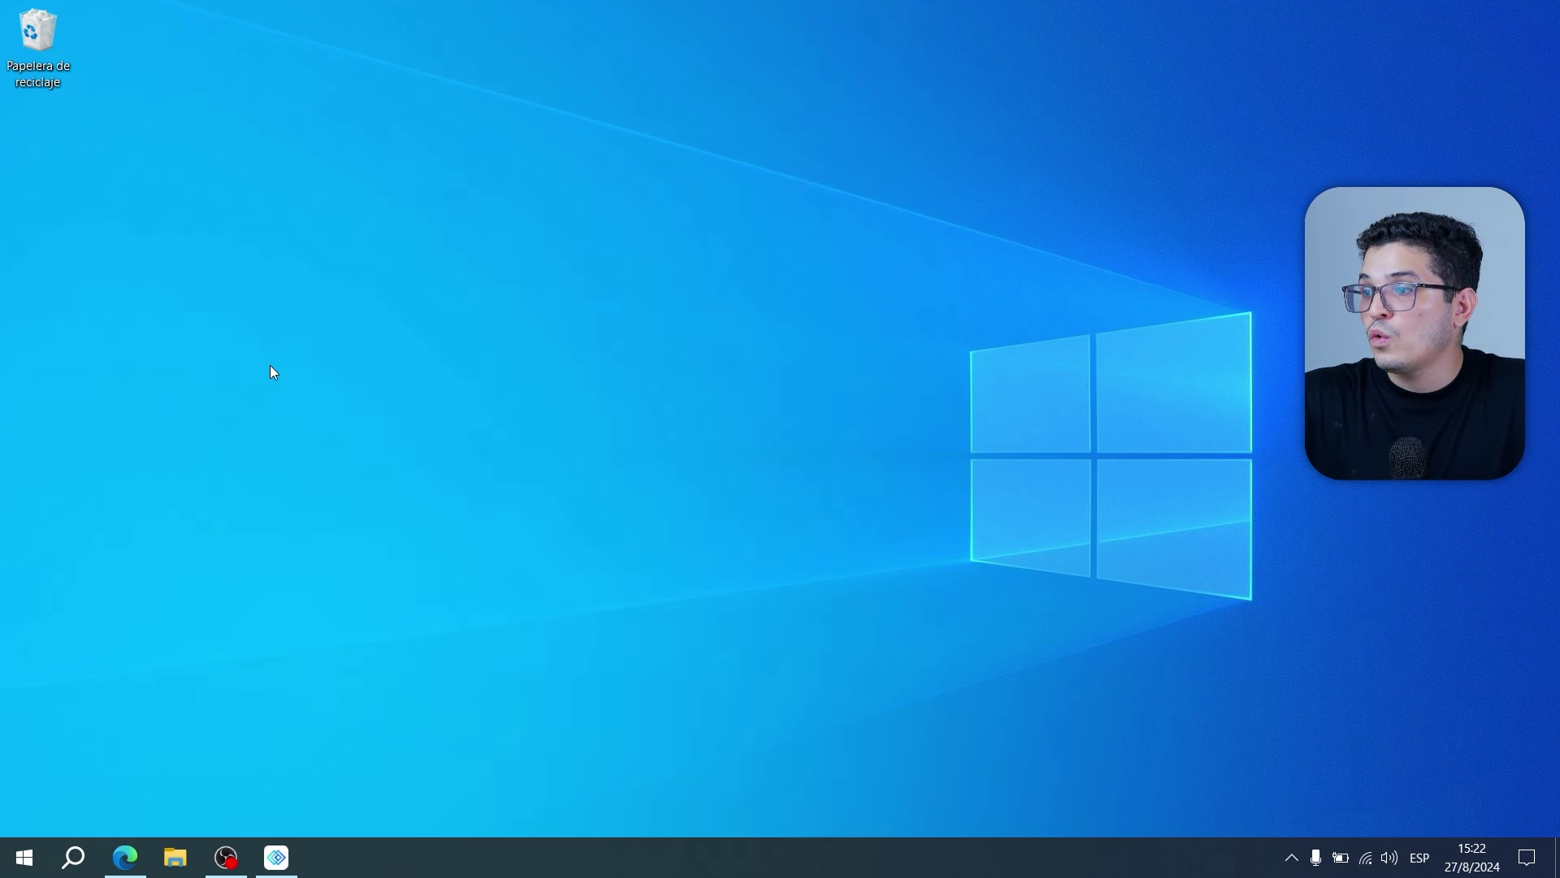
Open the file location of the Google Chrome shortcut's target to reach the folder containing the chrome application
scroll(671, 489, "down", 2)
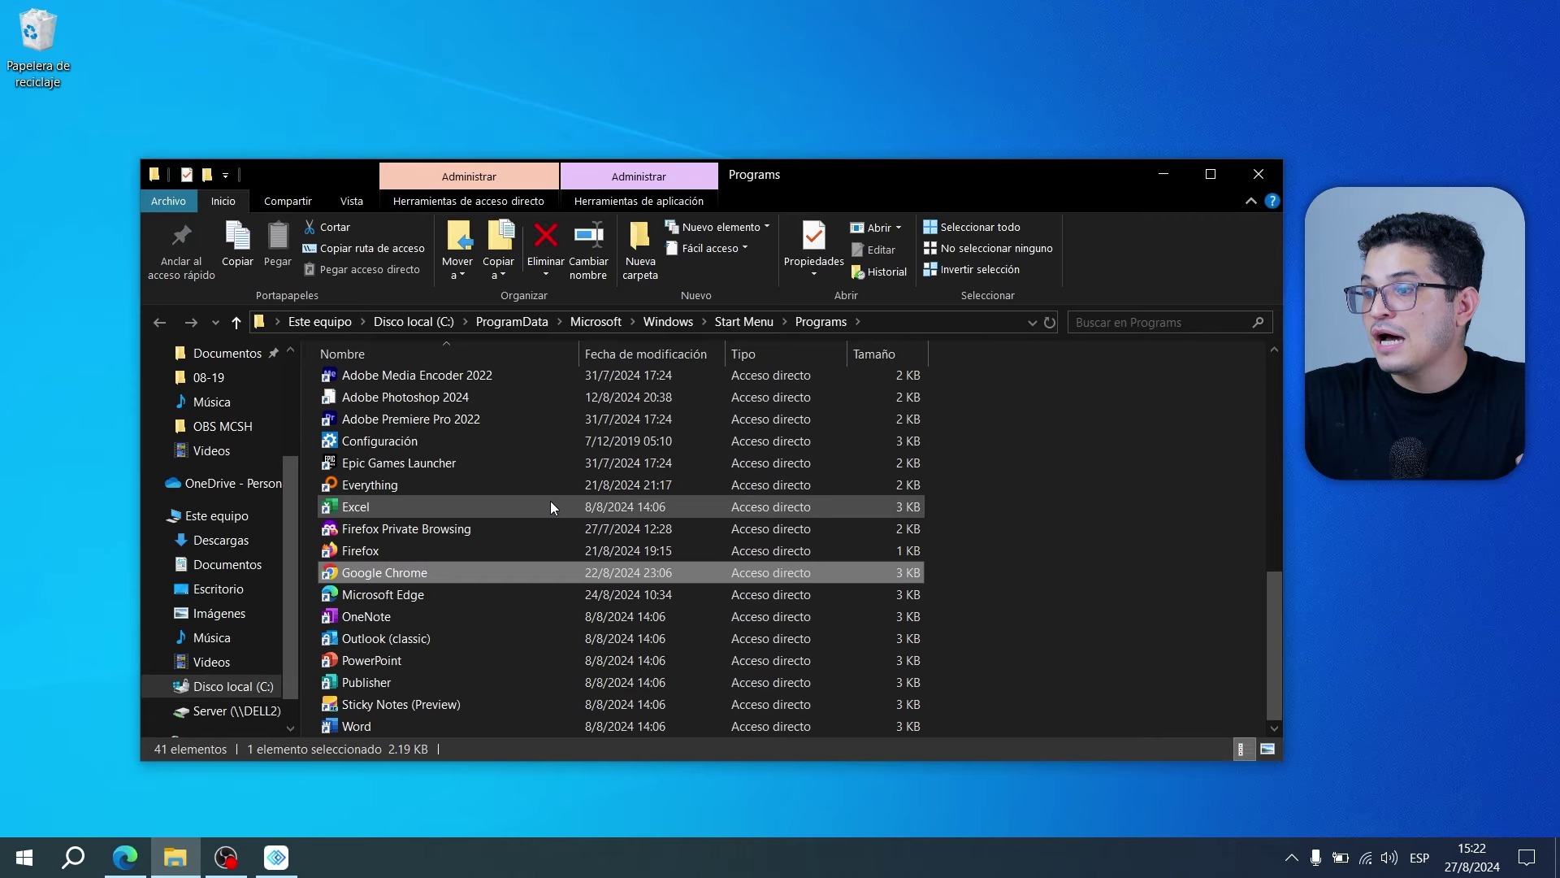
scroll(549, 500, "up", 1)
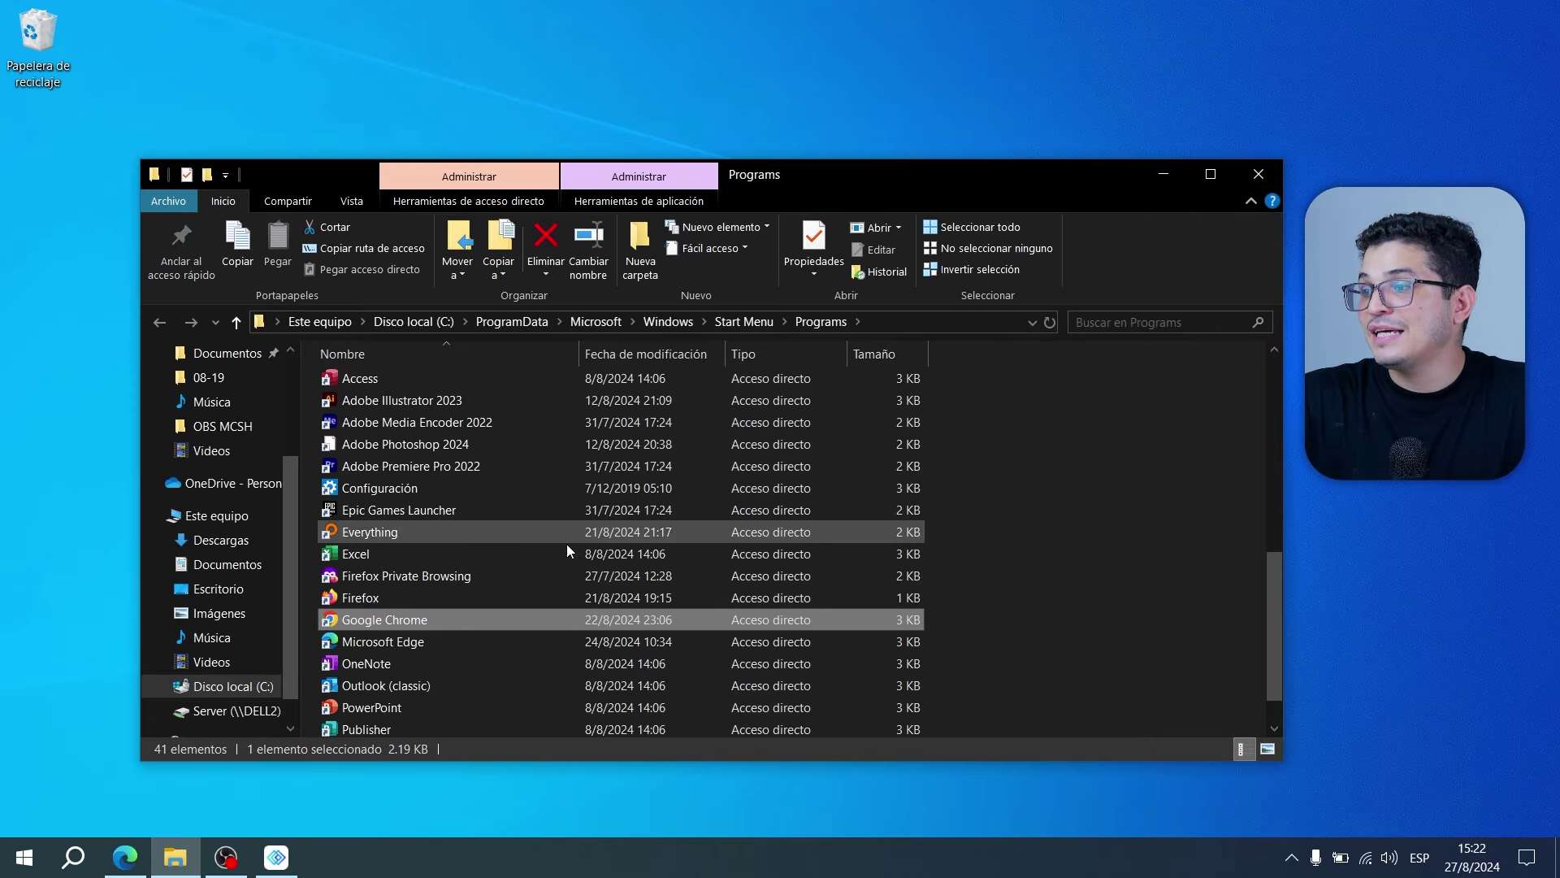
right_click(387, 618)
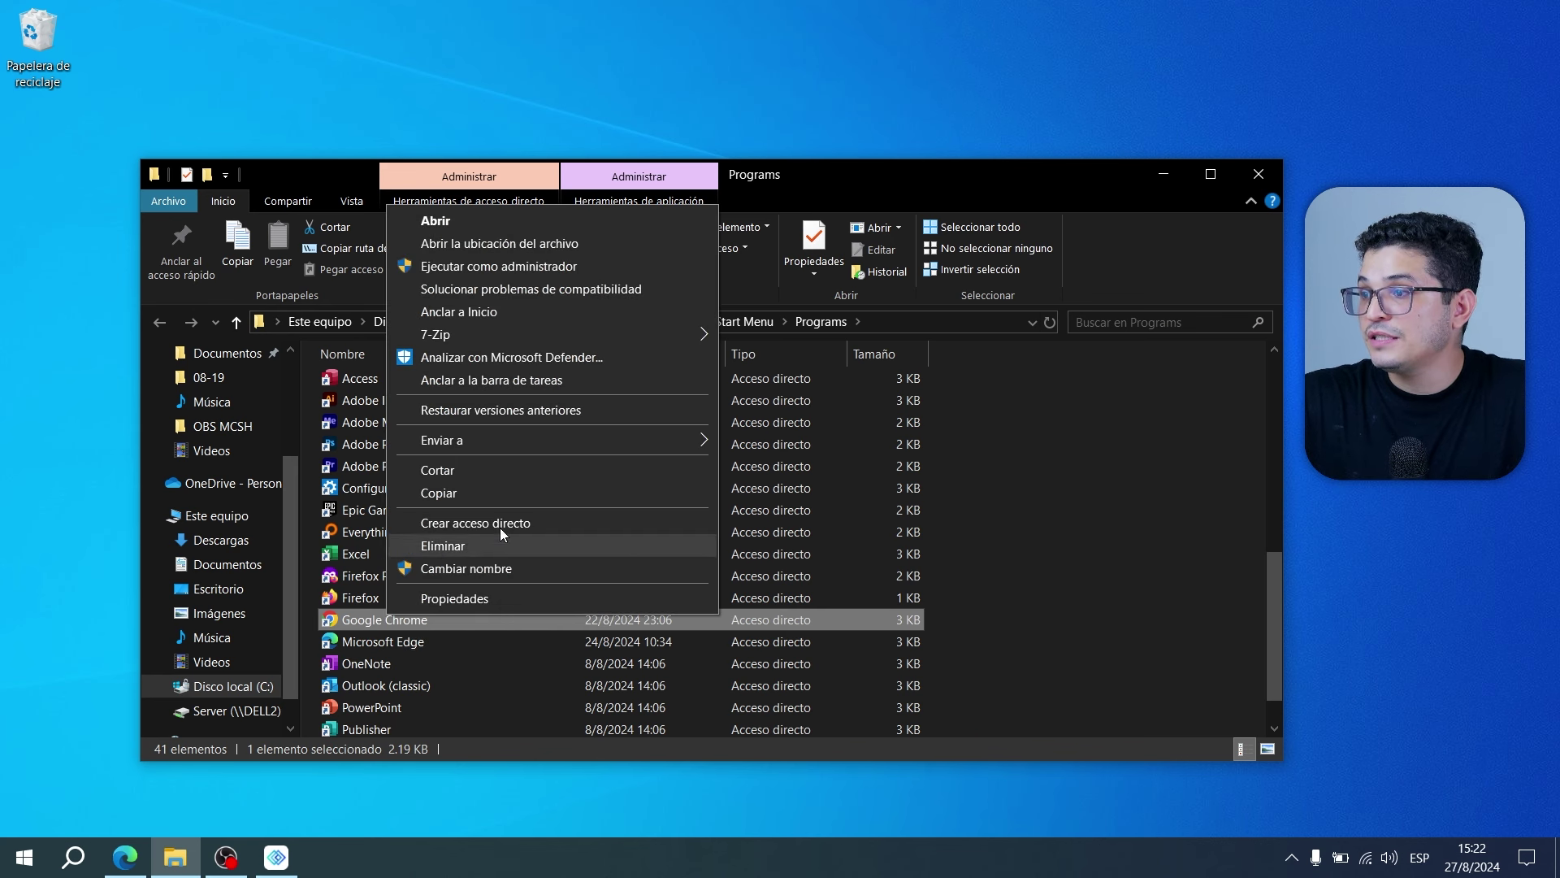
left_click(561, 245)
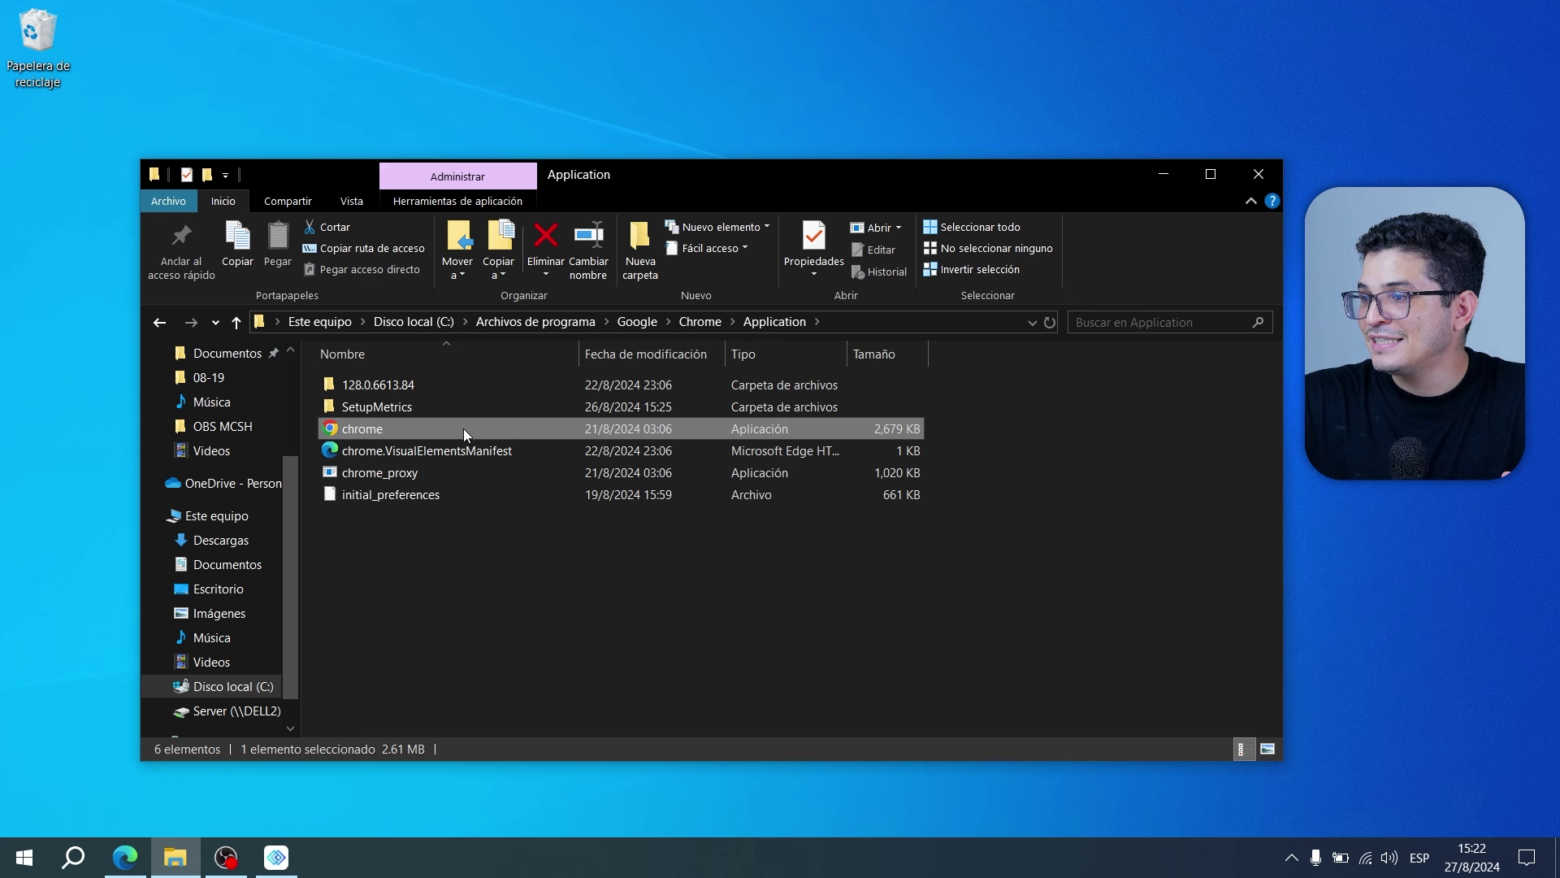
left_click(565, 590)
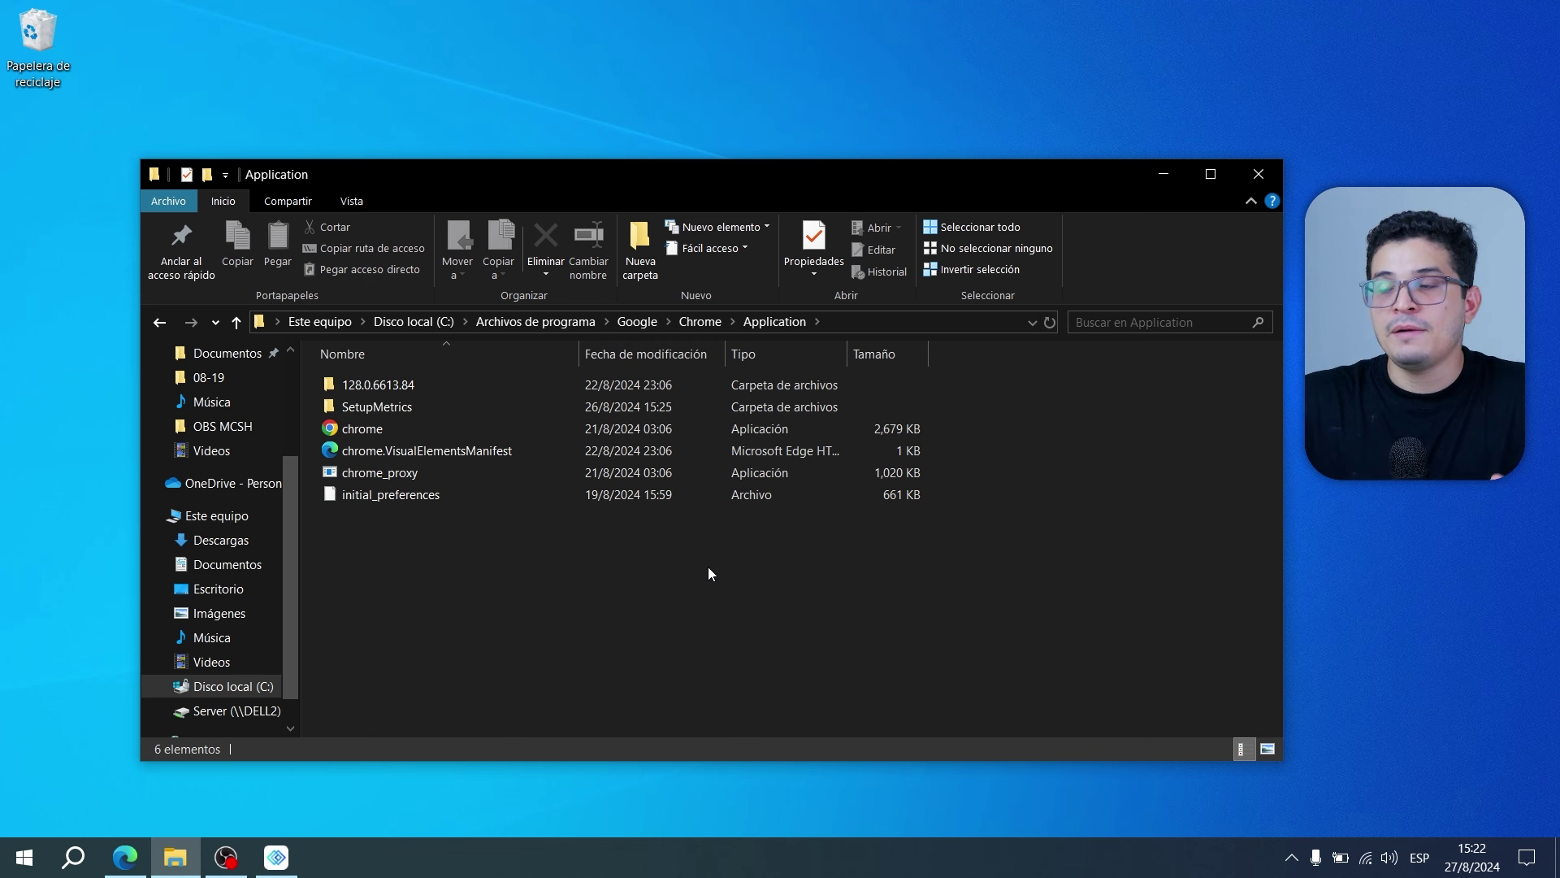
Search Windows for the firewall and open Windows Defender Firewall with Advanced Security
left_click(71, 863)
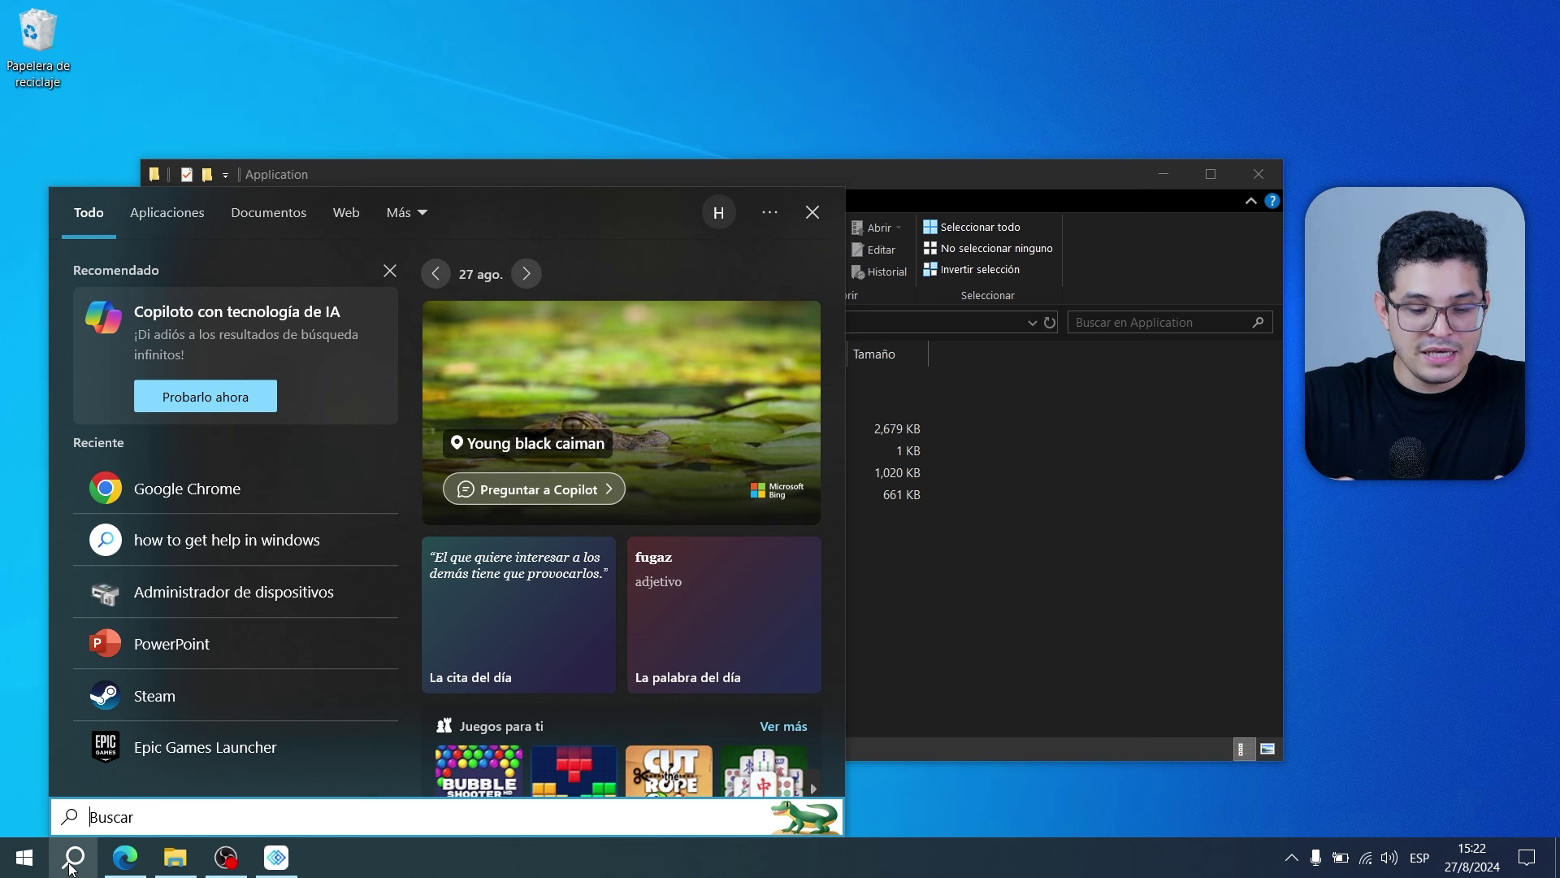
type("firewal")
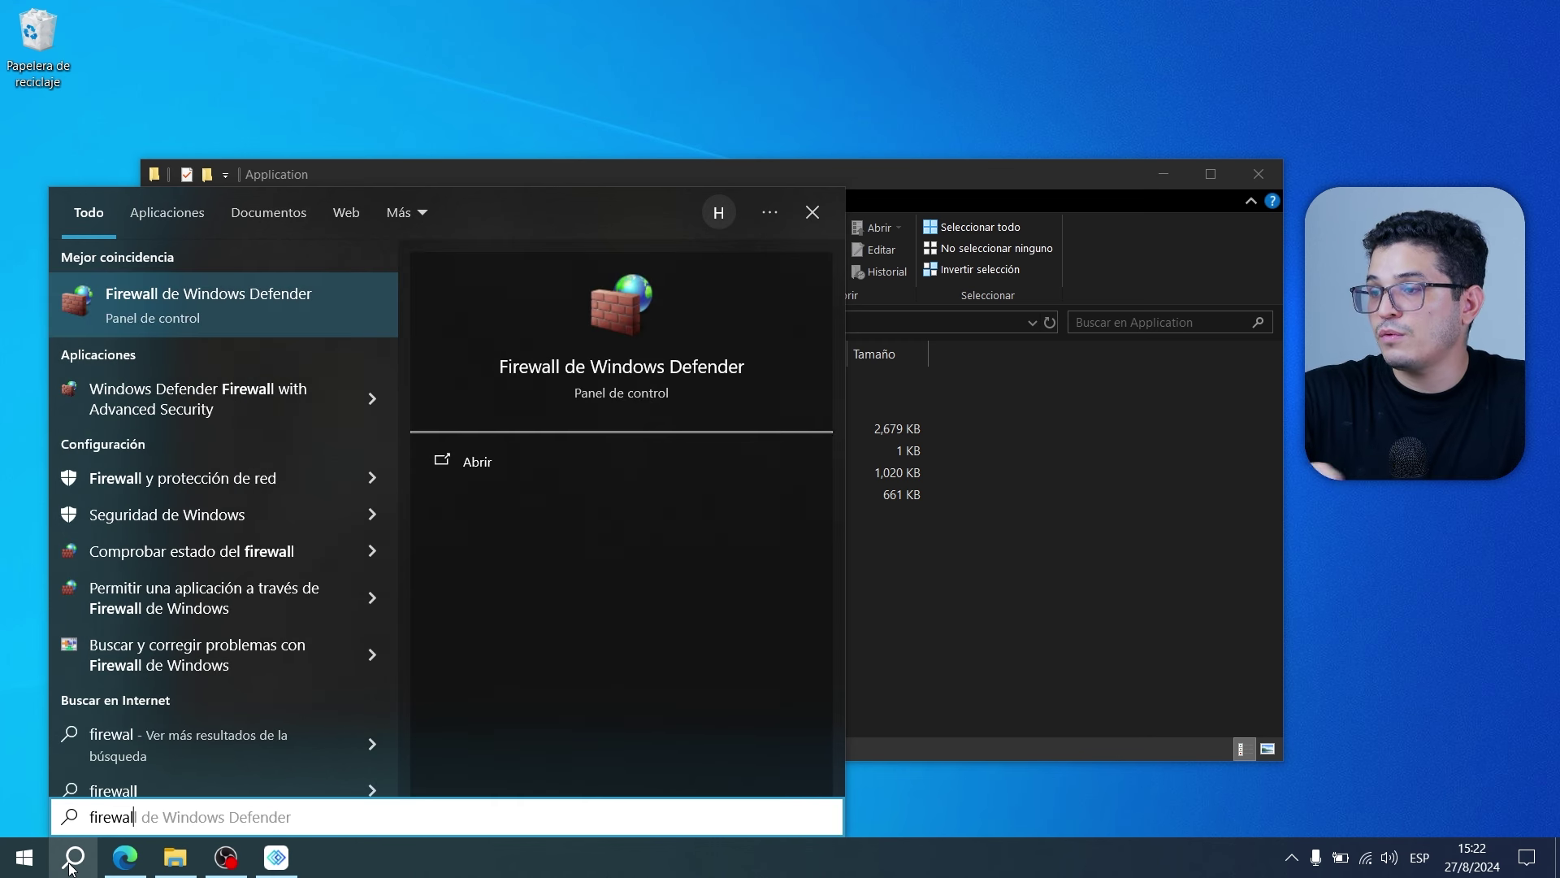
left_click(146, 406)
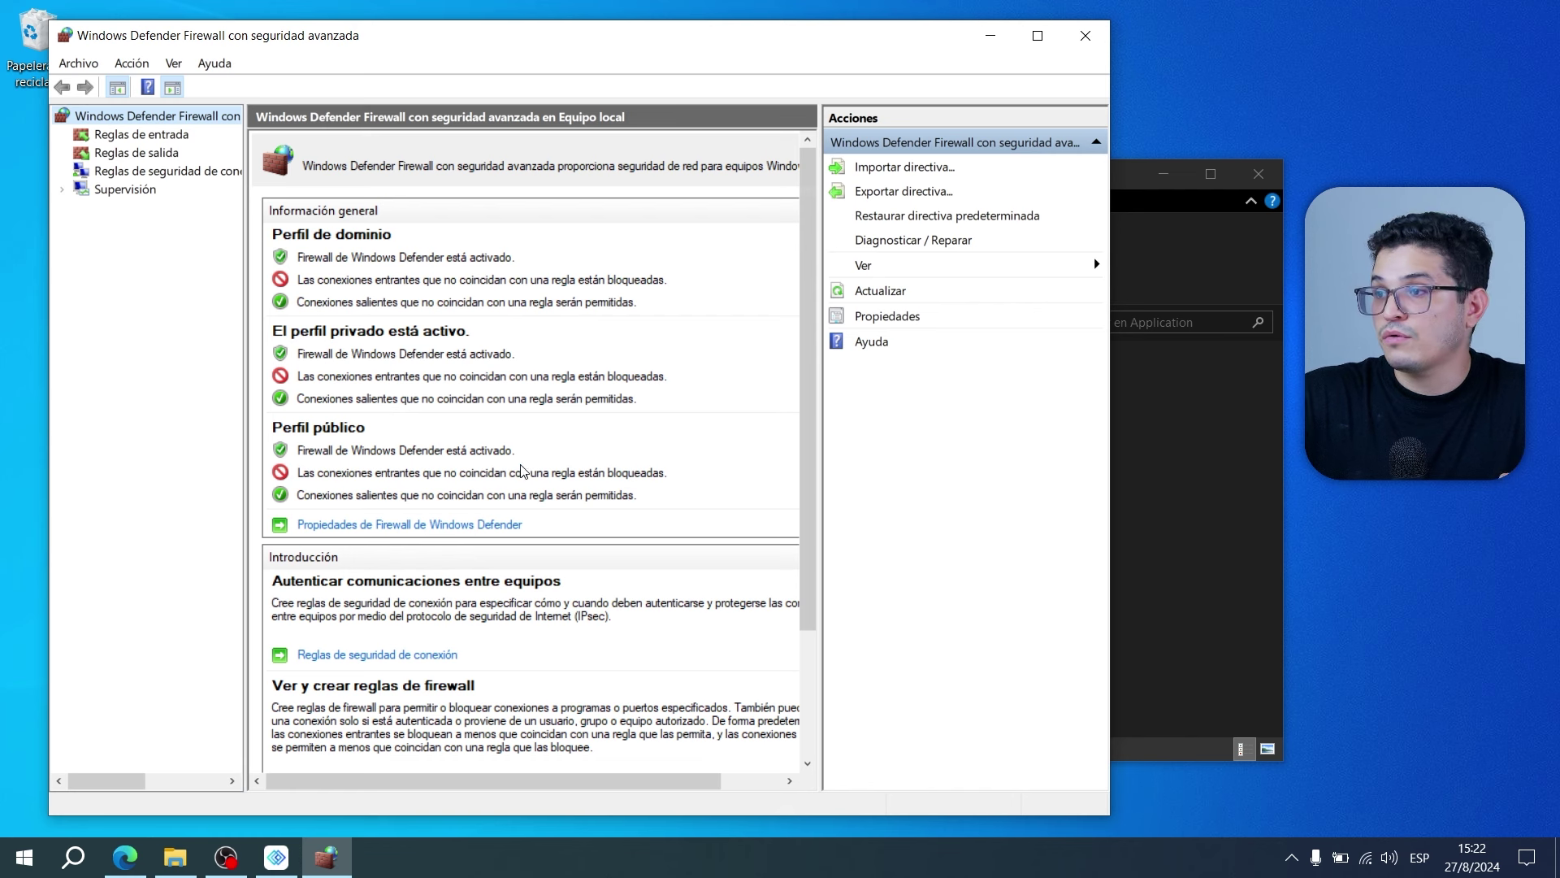
Start a new outbound rule (Reglas de salida) with the rule type Programa
left_click(149, 154)
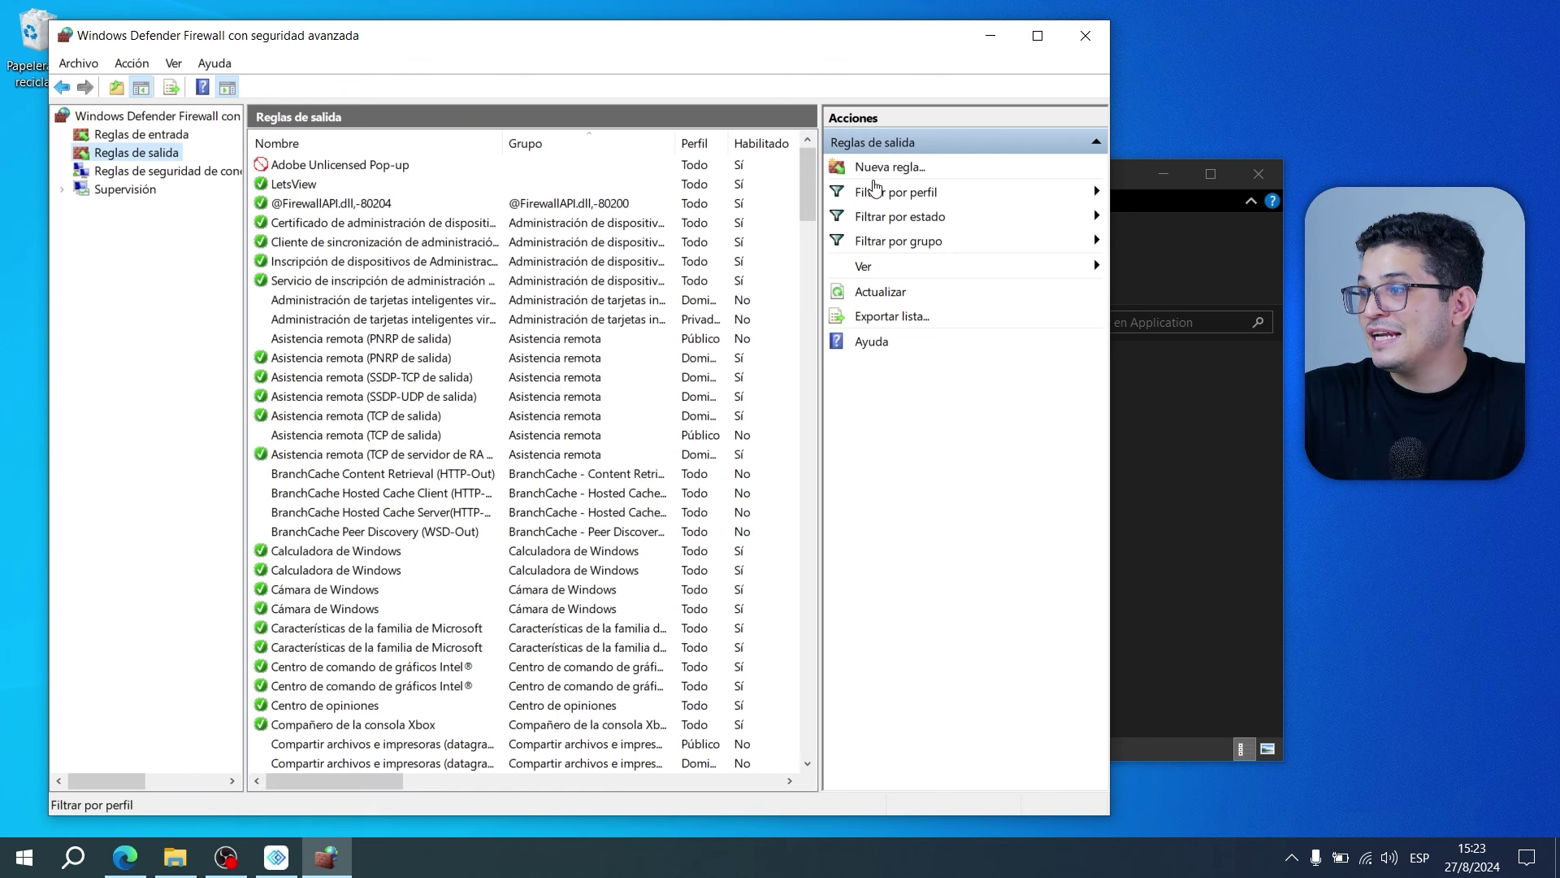
left_click(913, 171)
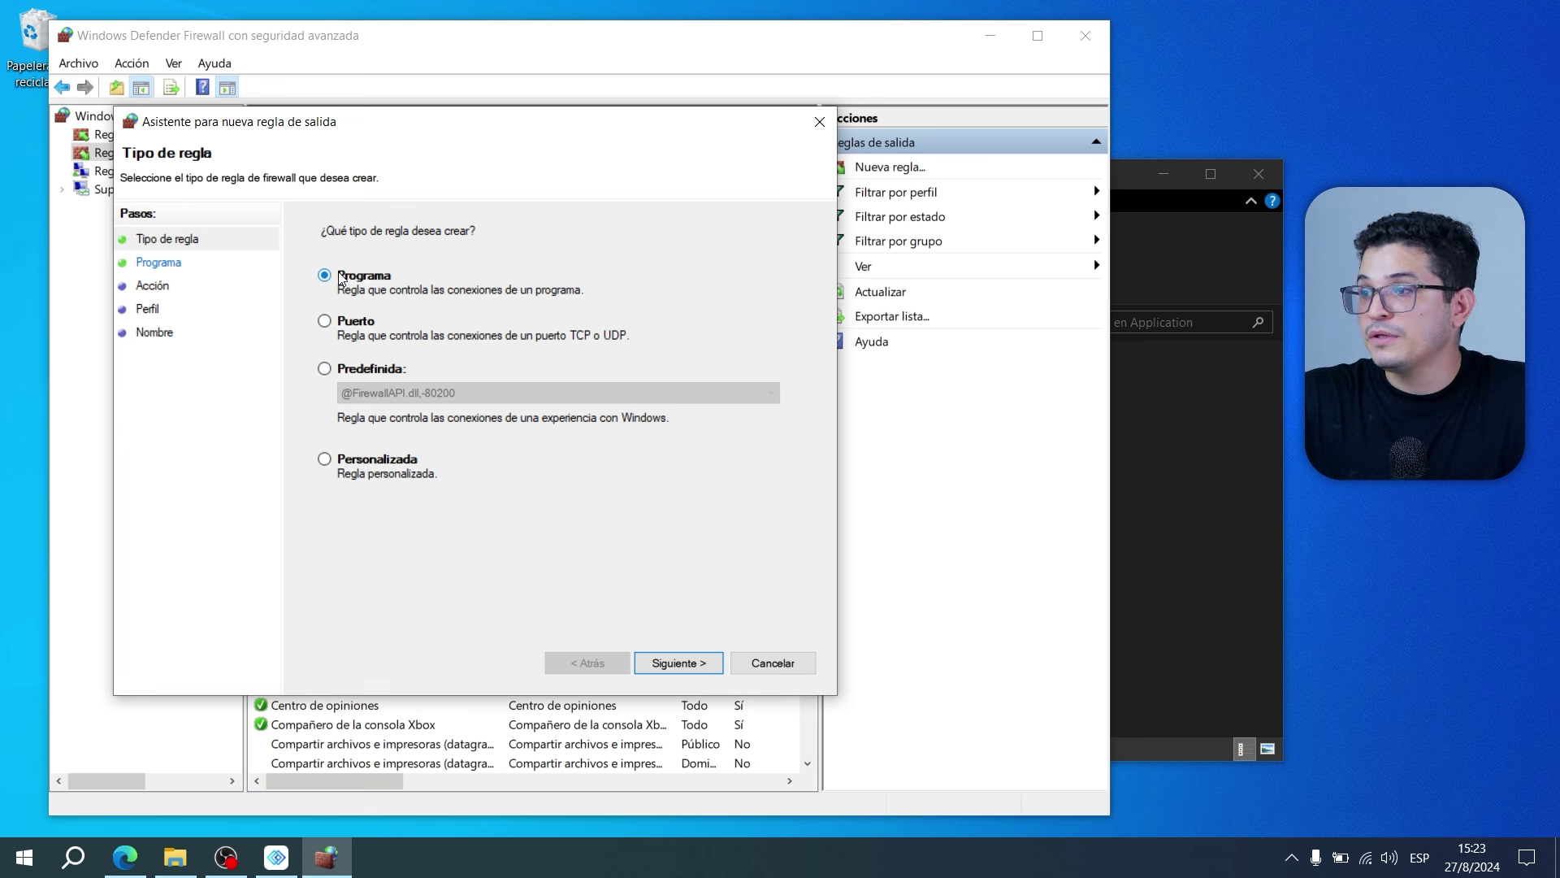
left_click(681, 664)
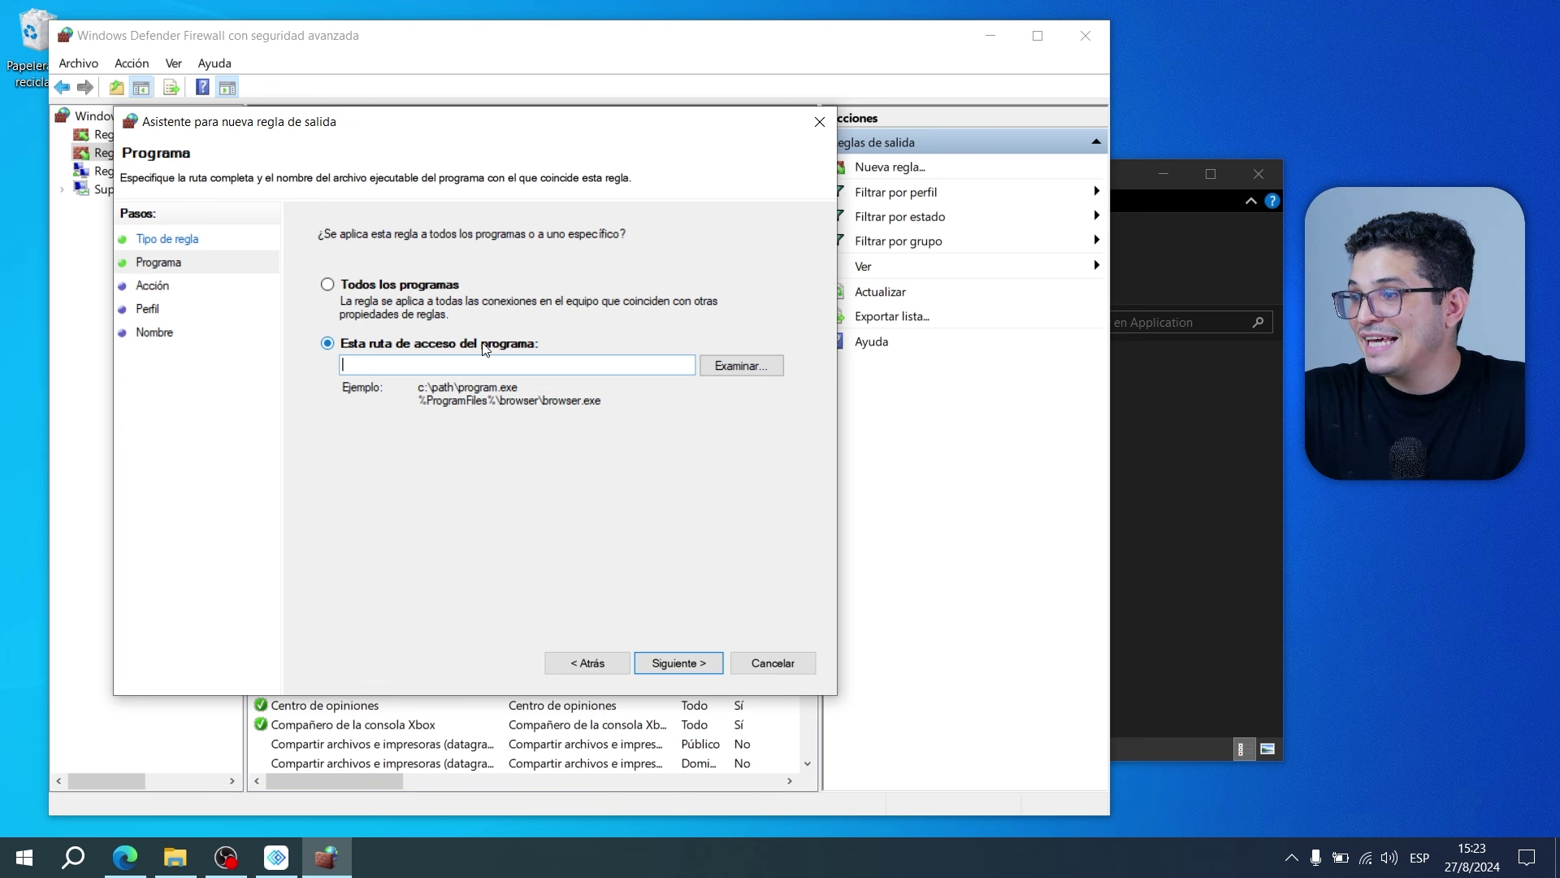
Start browsing for the rule's program, and copy the path C:\Program Files\Google\Chrome\Application from the File Explorer window
left_click(737, 367)
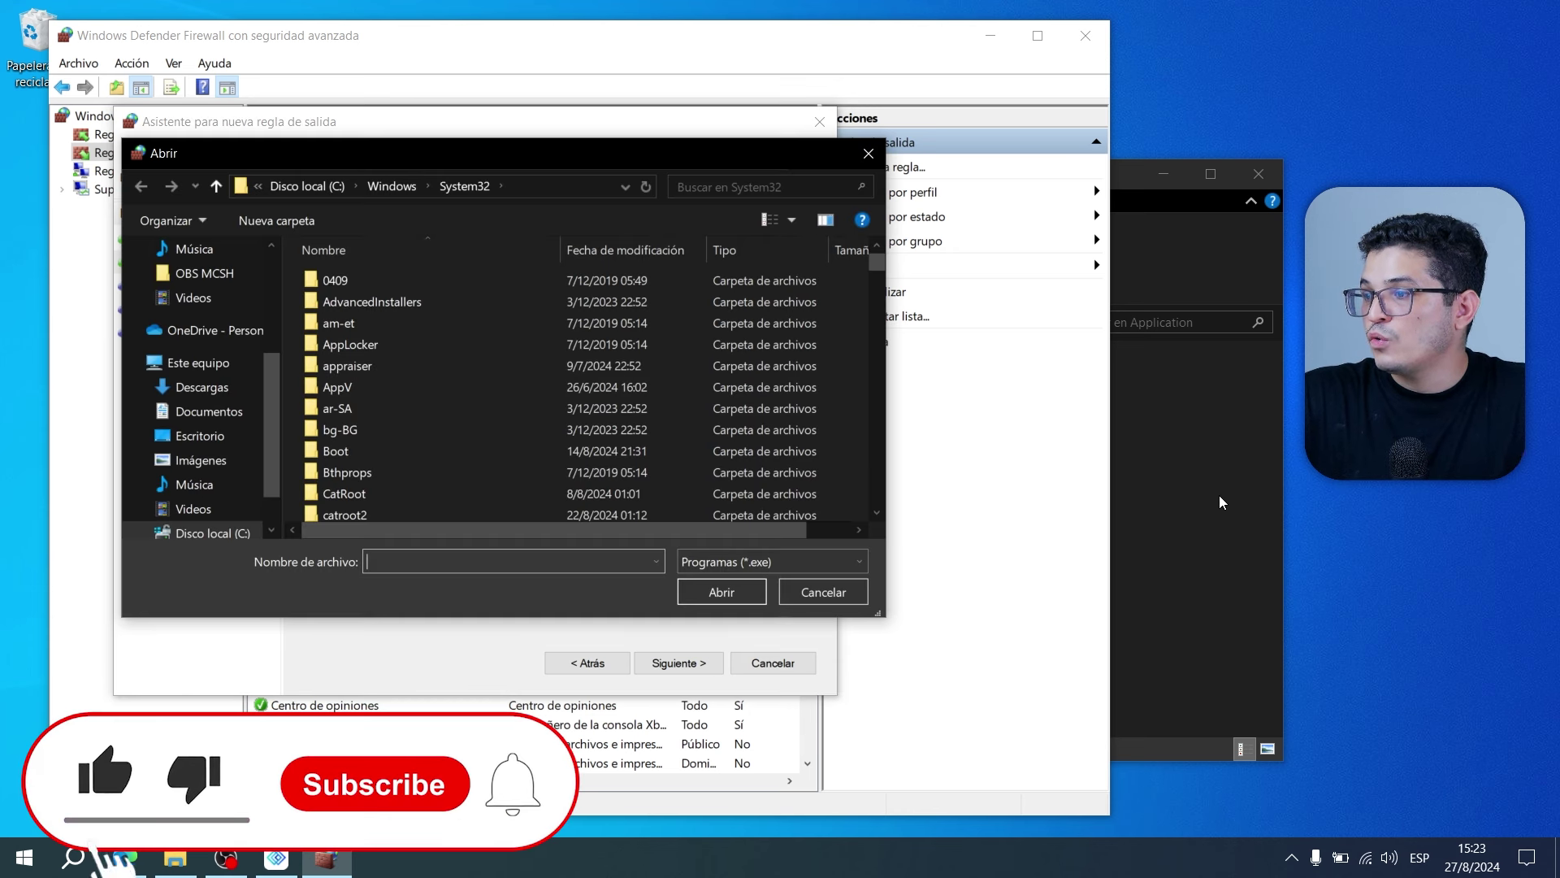
left_click(1199, 501)
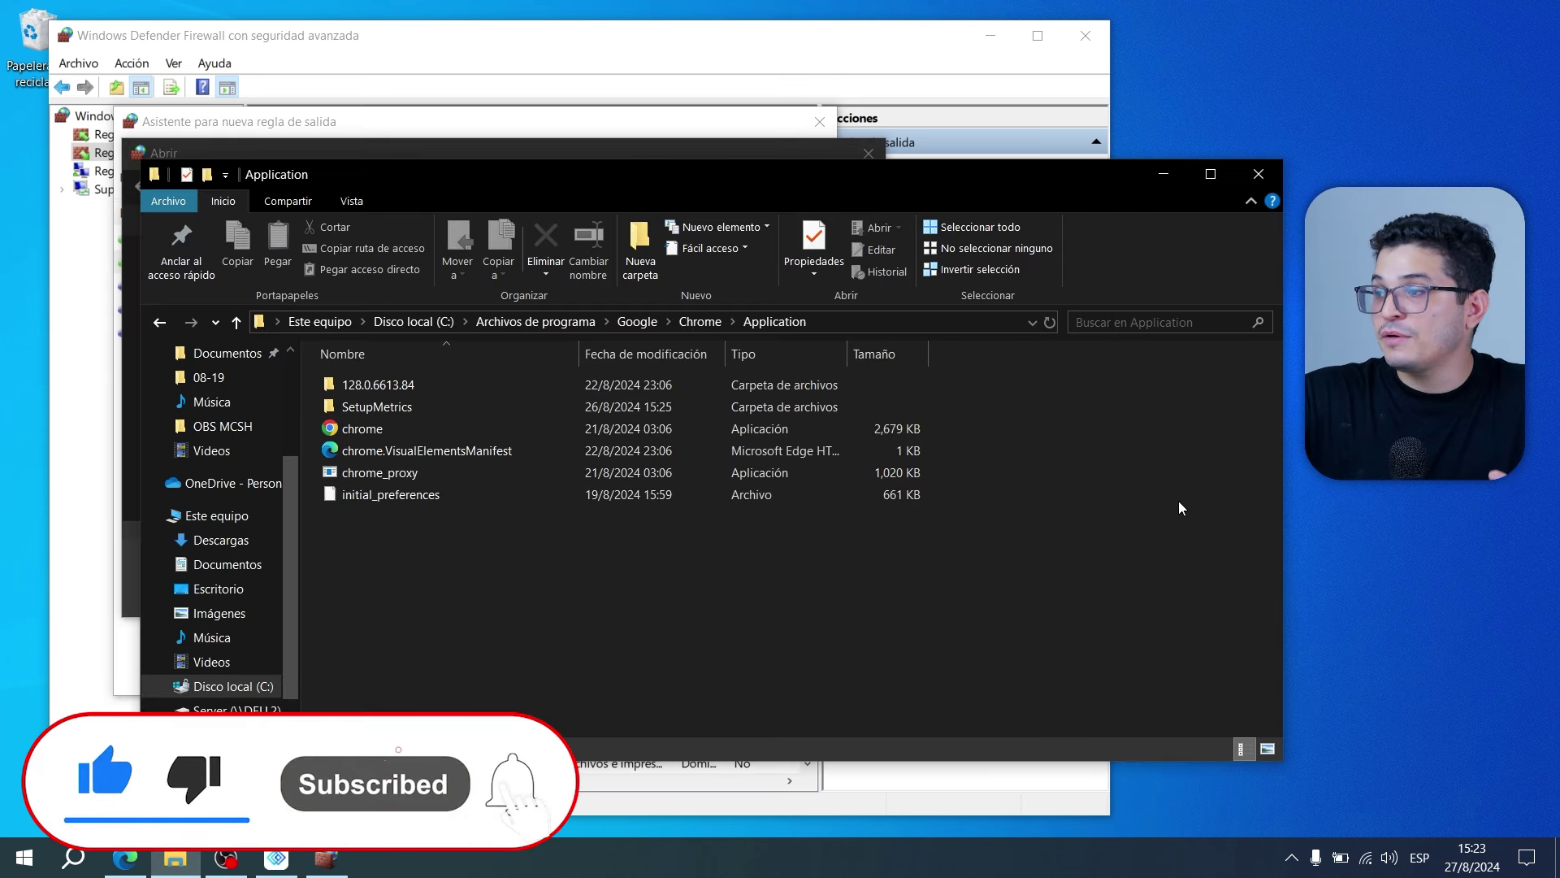
left_click(938, 324)
key("ctrl+c")
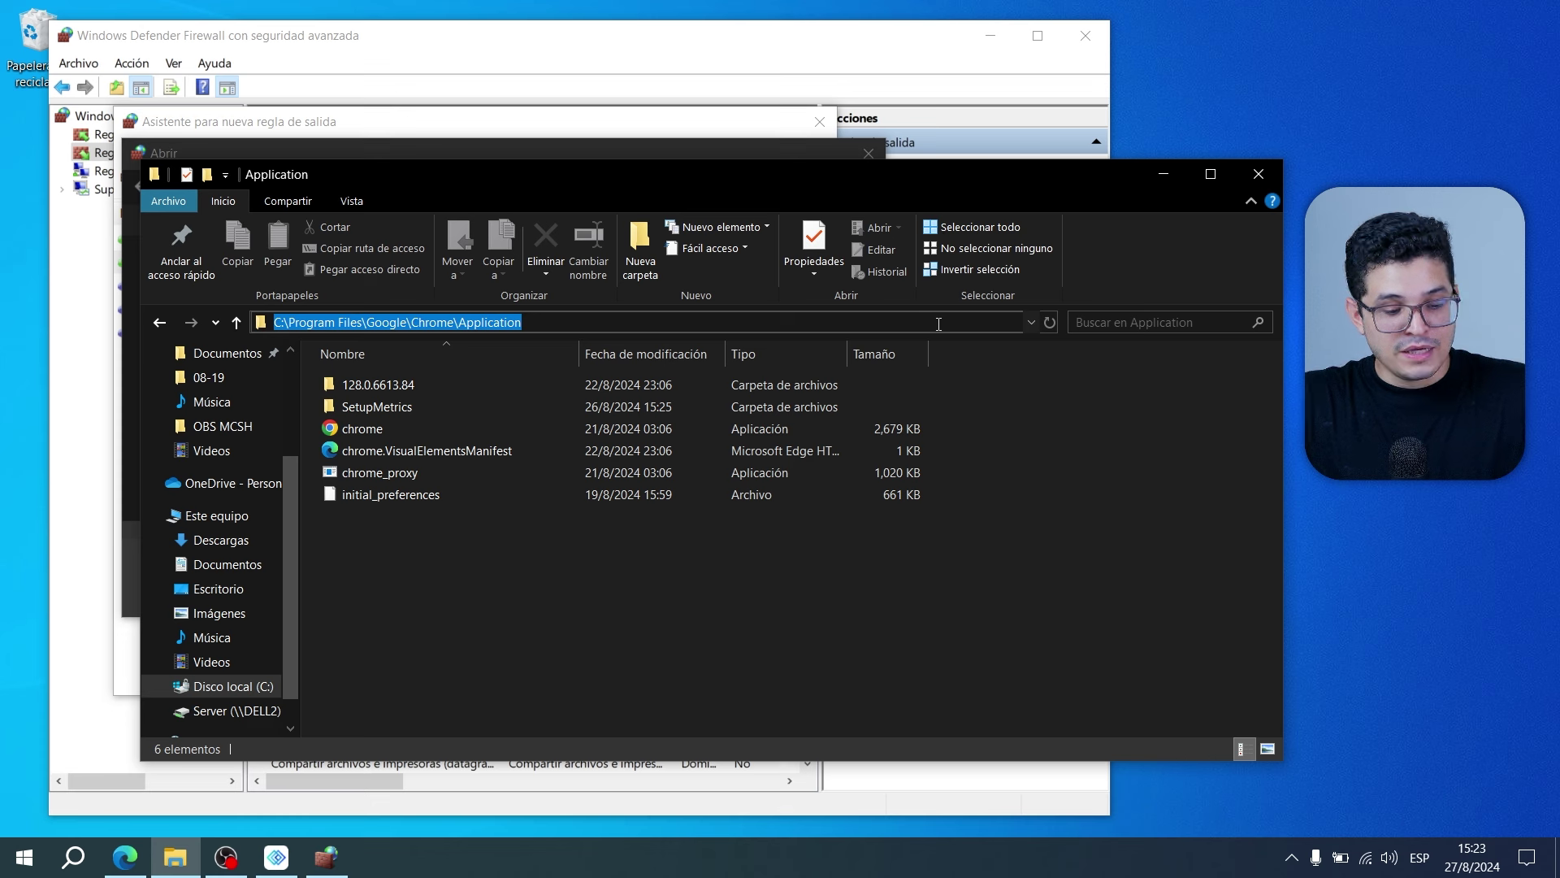
right_click(488, 323)
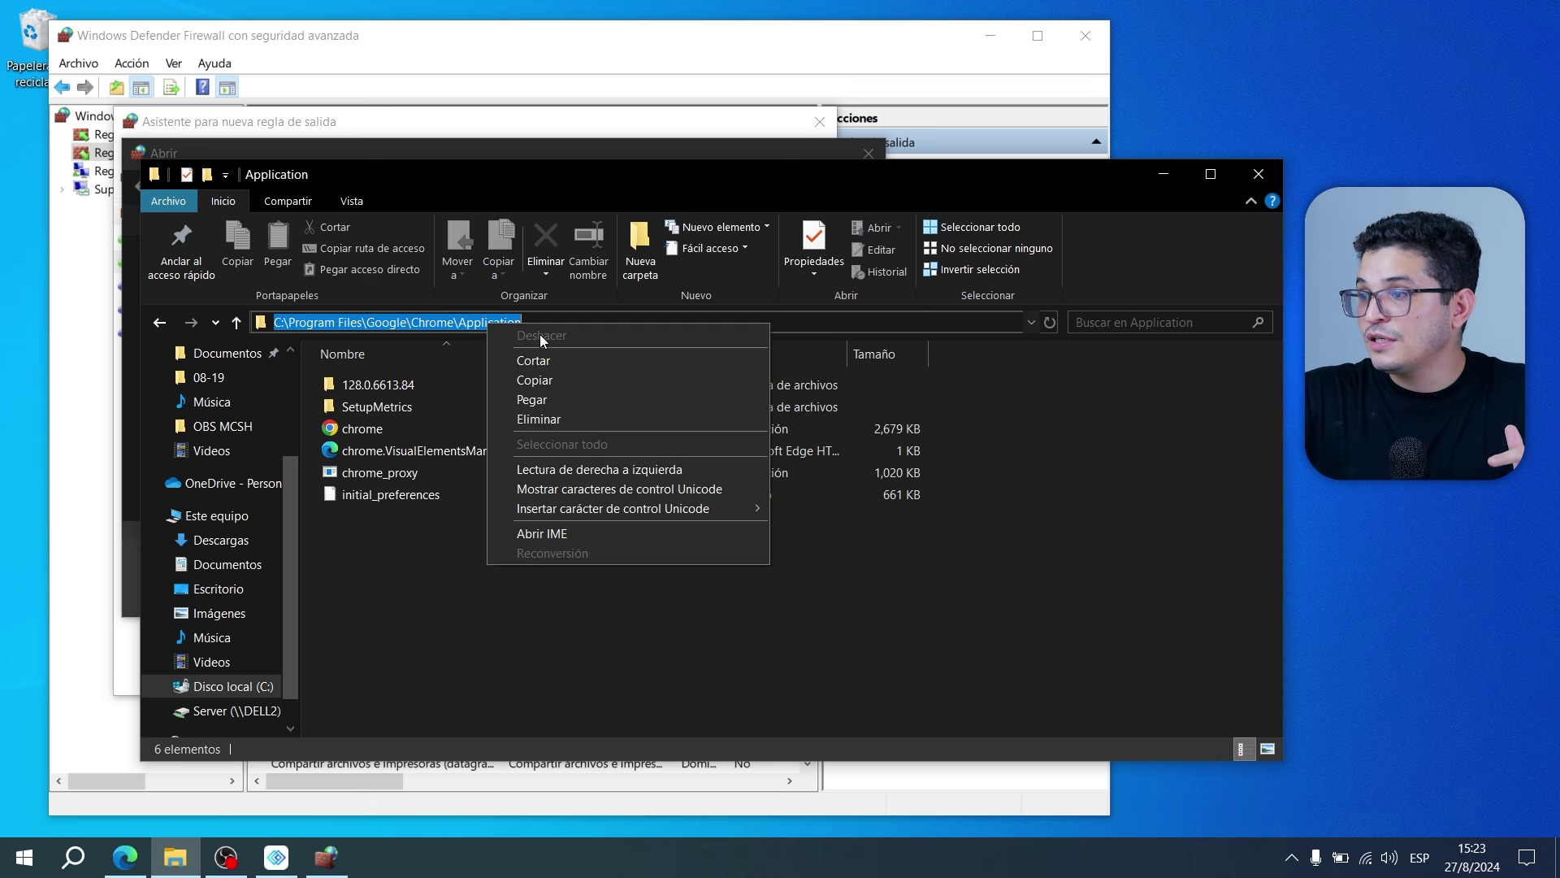
left_click(534, 380)
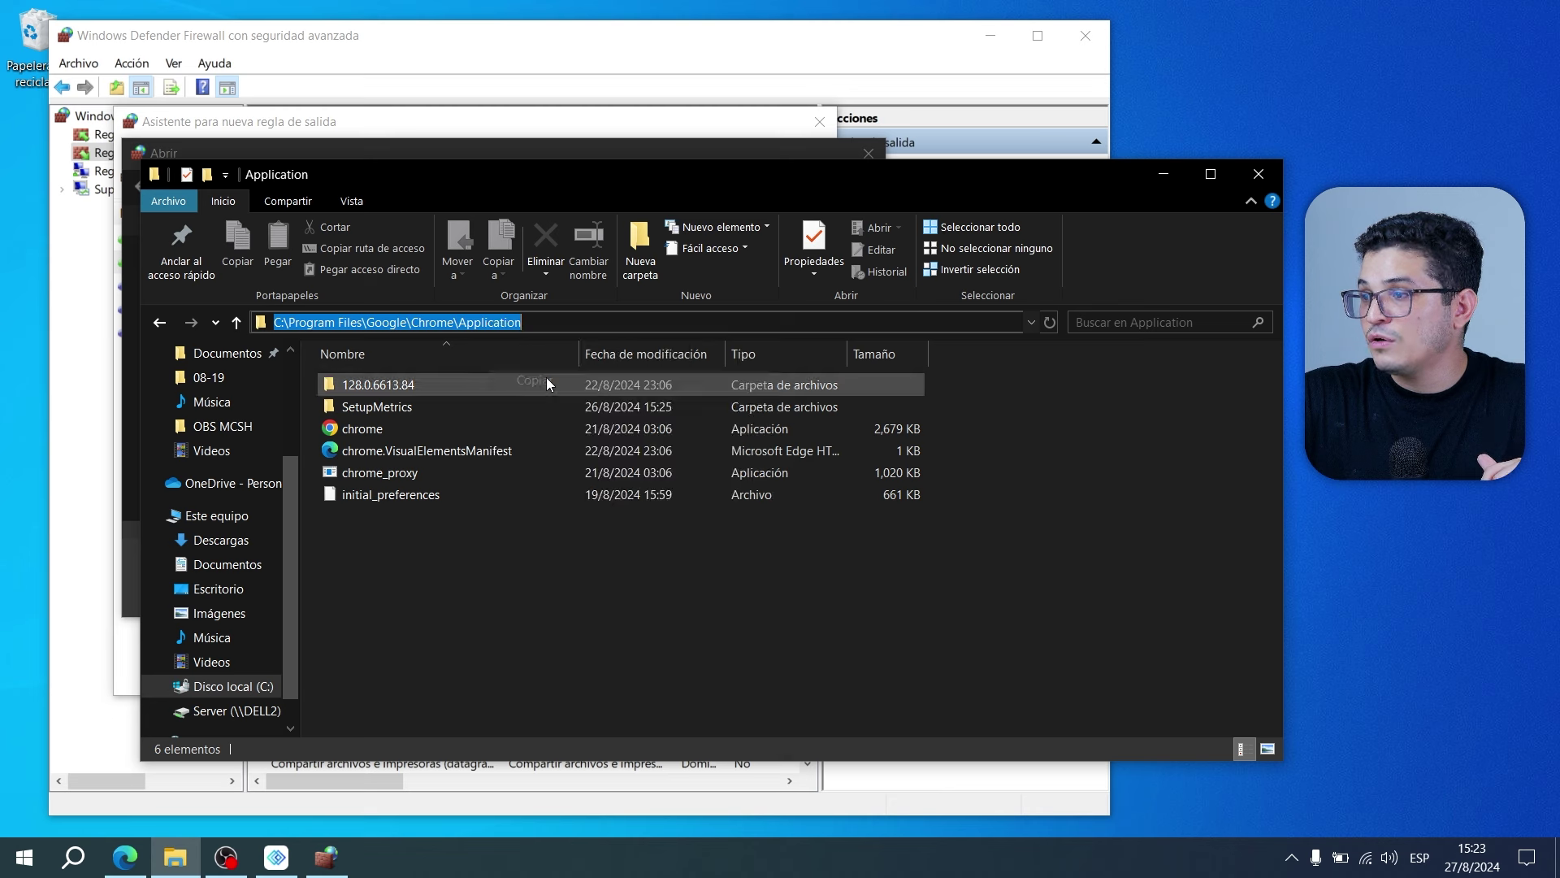
left_click(1161, 174)
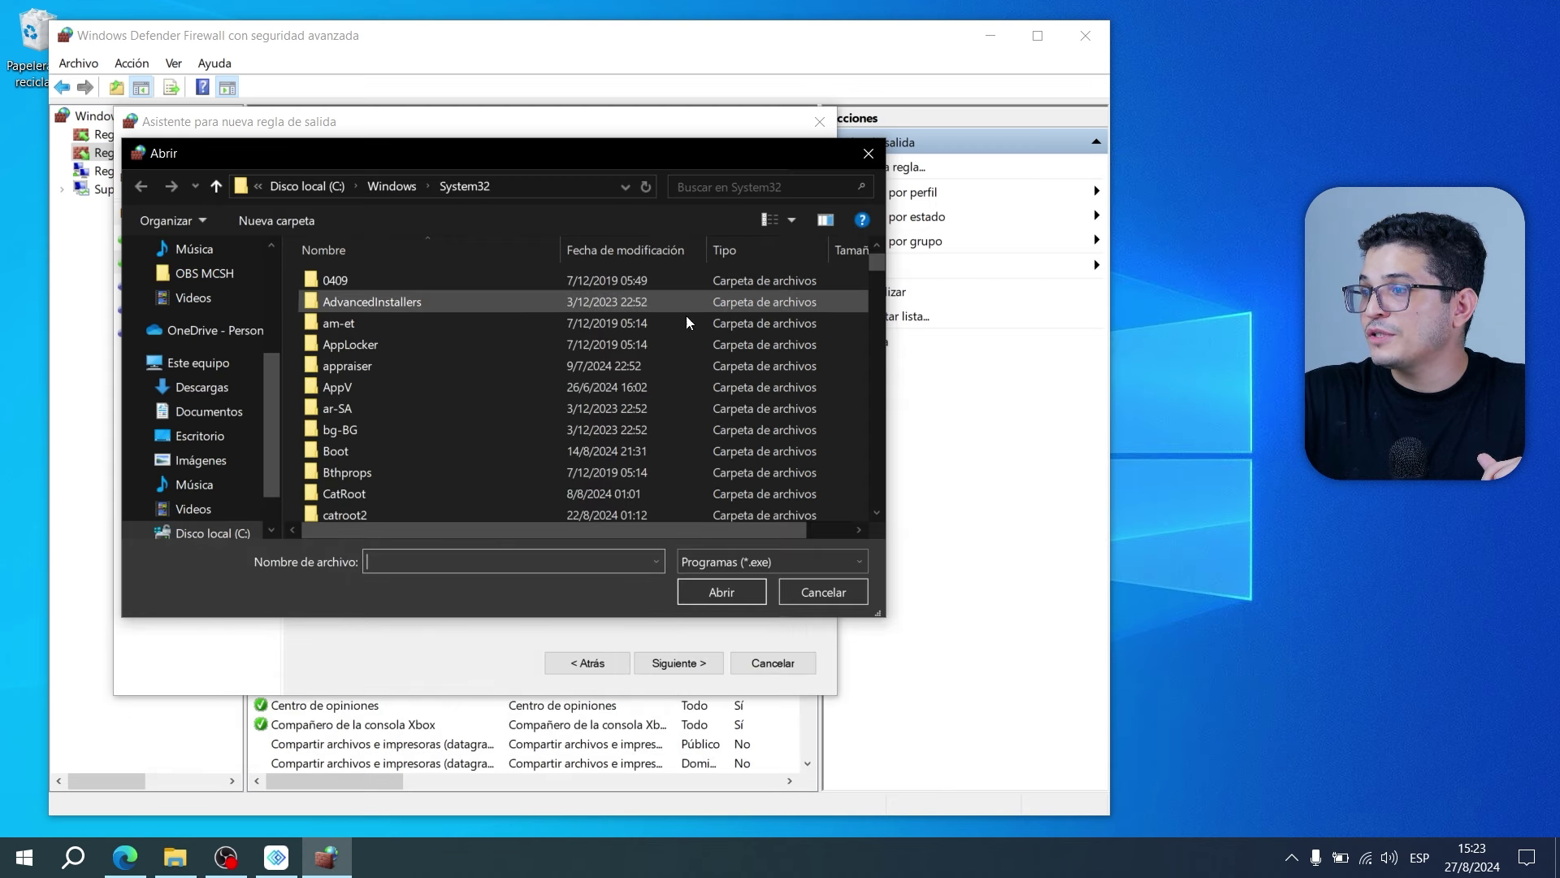
Paste the copied folder path into the Abrir dialog and choose the chrome application as the rule's program
left_click(558, 187)
right_click(558, 187)
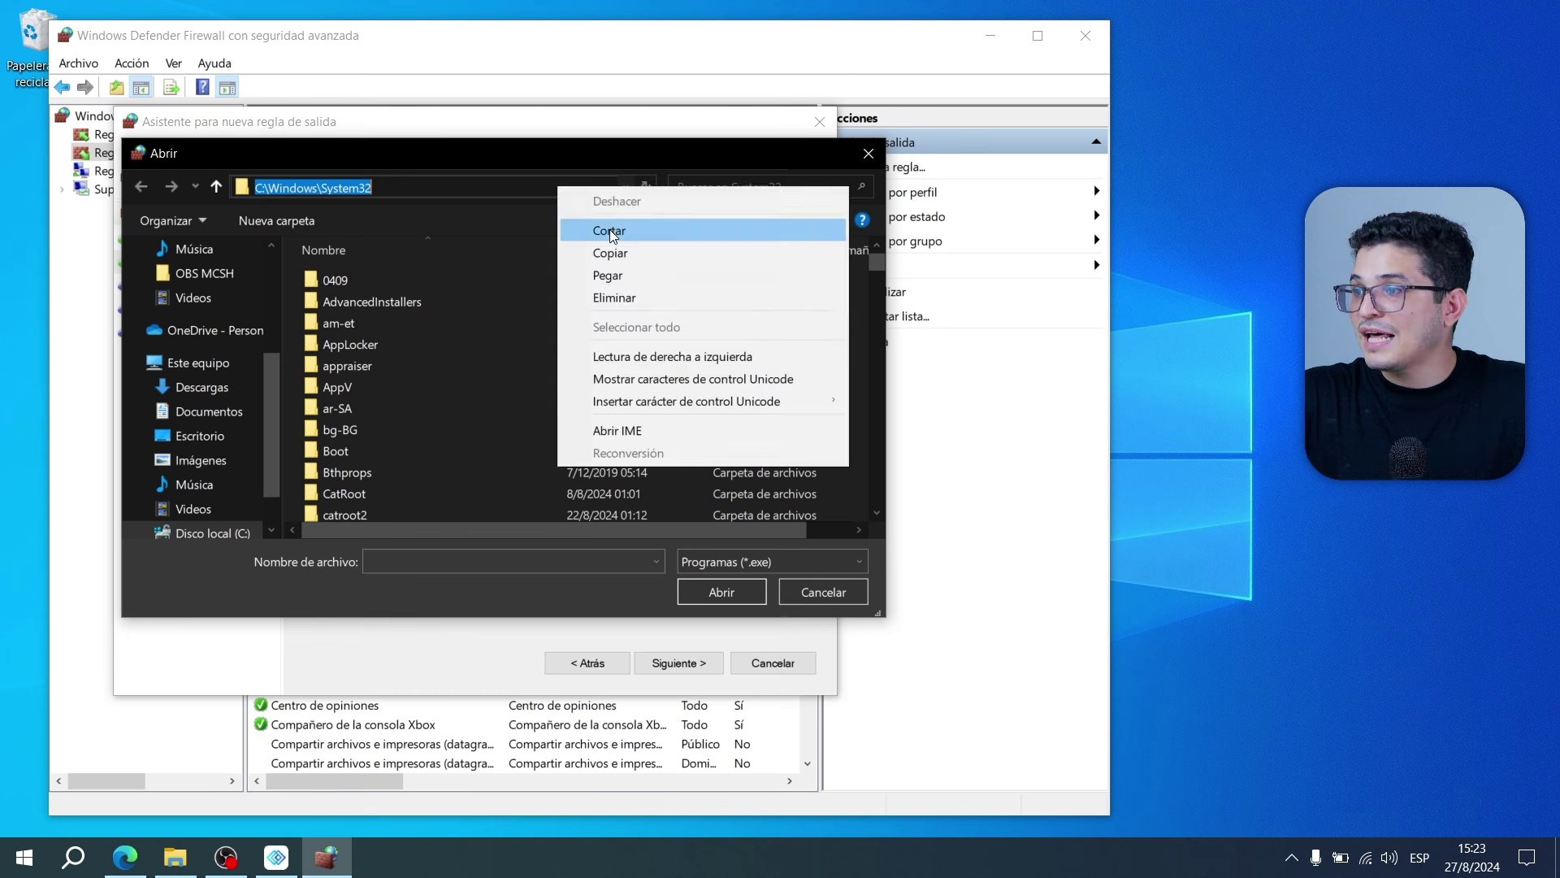
left_click(650, 281)
key("Return")
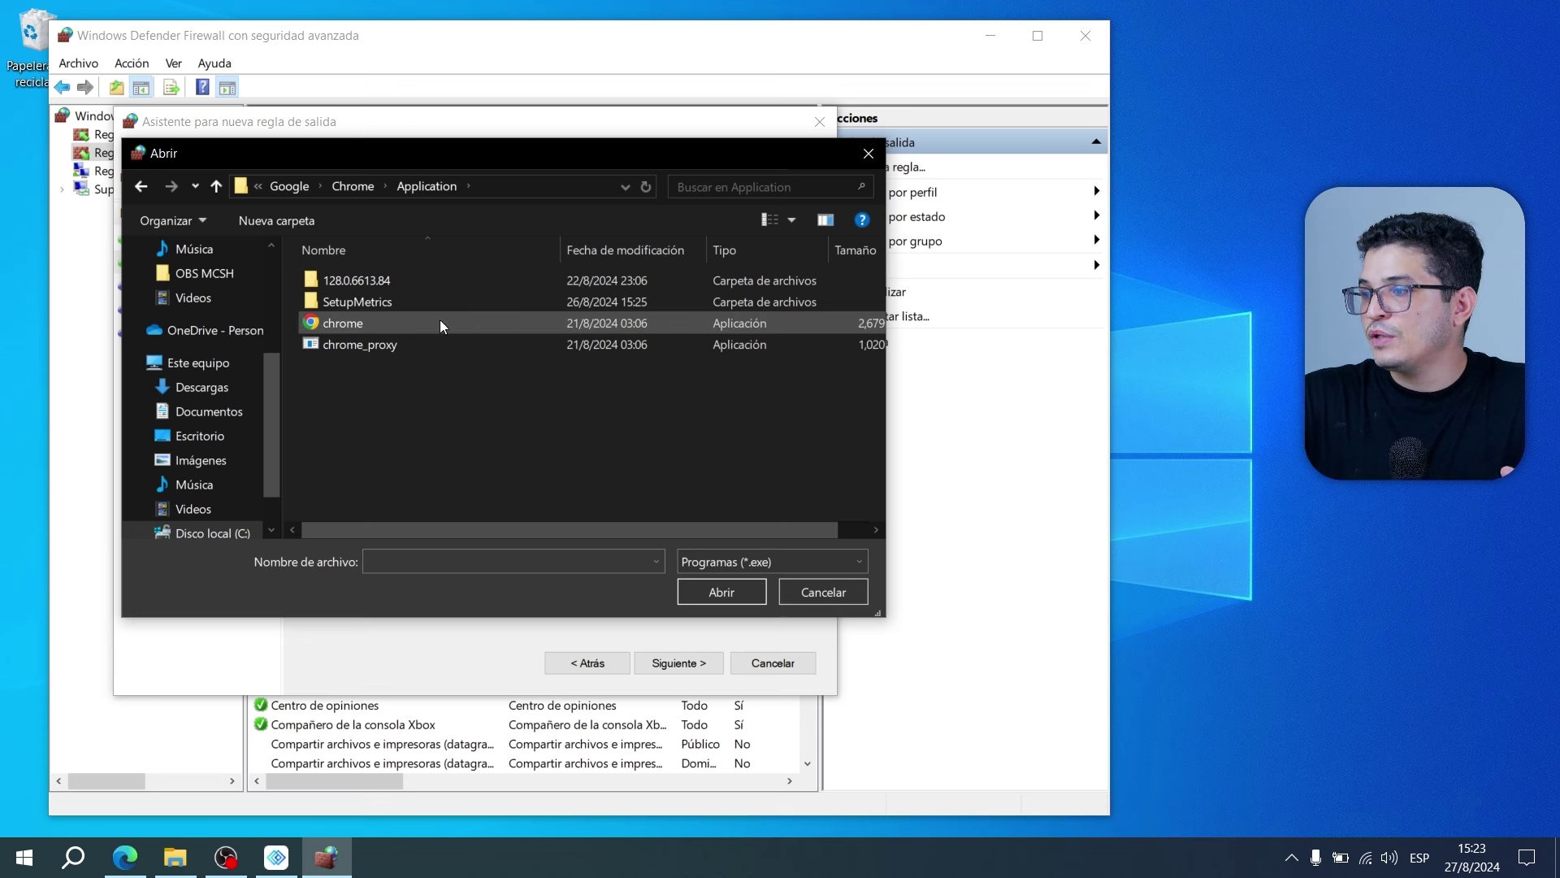
left_click(352, 322)
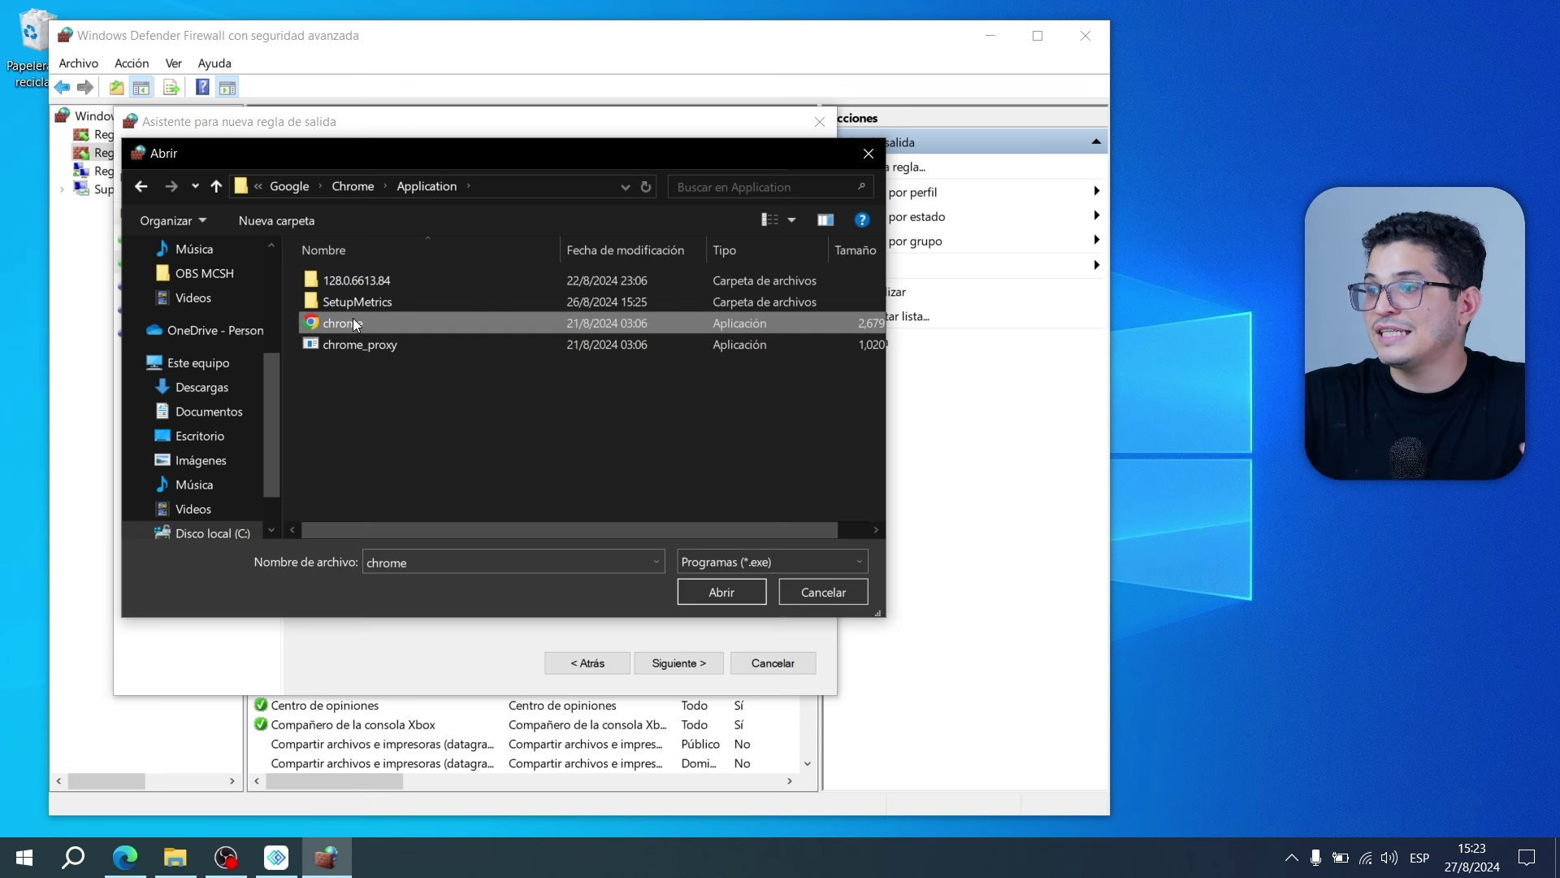
left_click(736, 593)
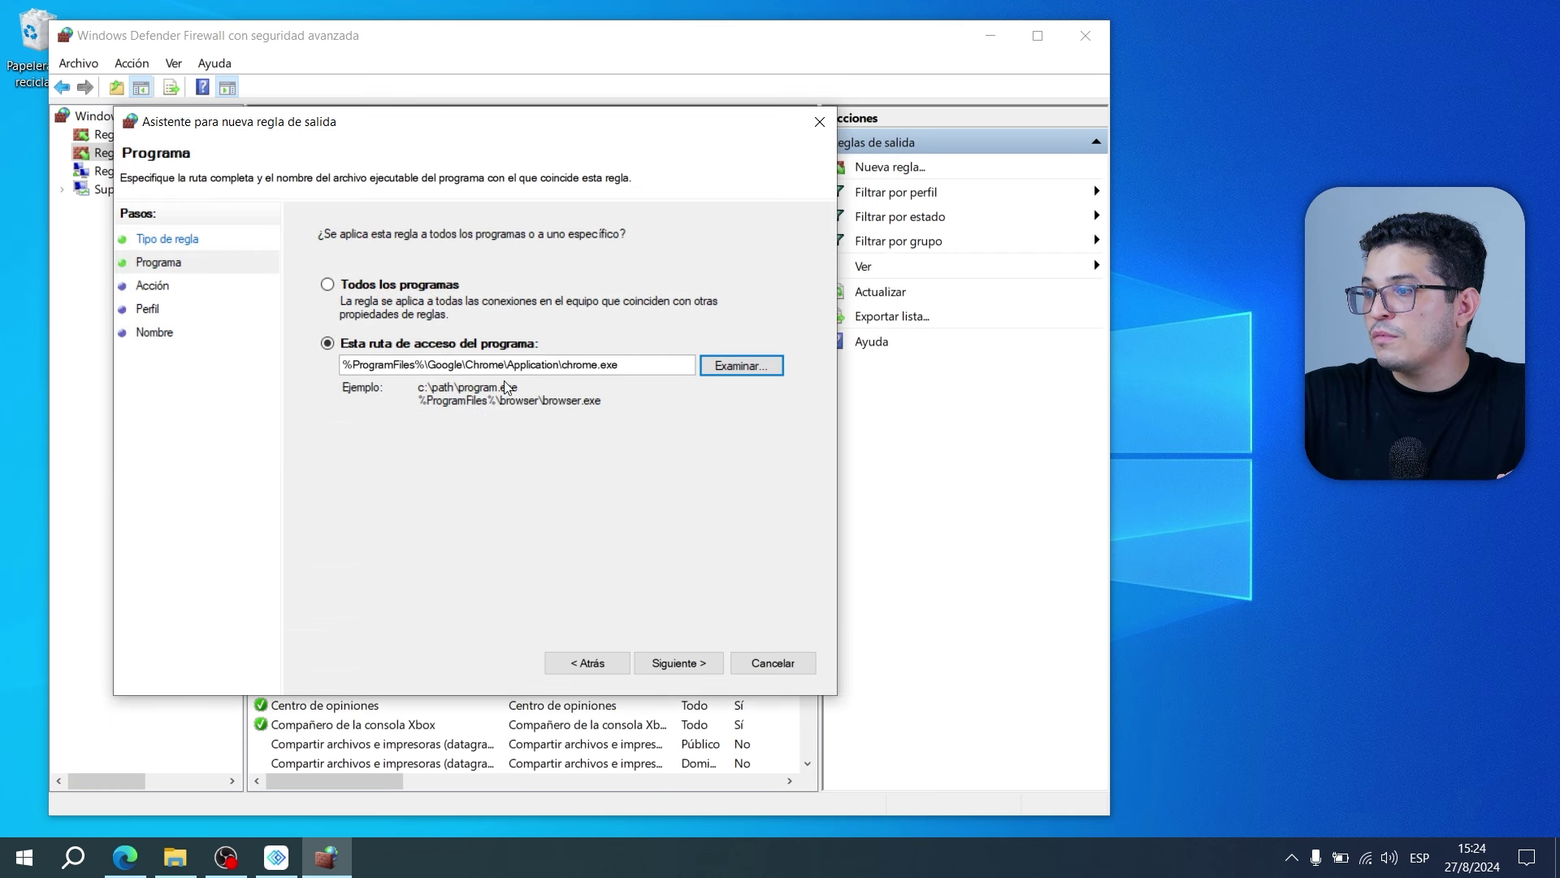
Accept the program path, use the action Bloquear la conexión, and apply the rule to the Dominio, Privado and Público profiles
left_click(422, 365)
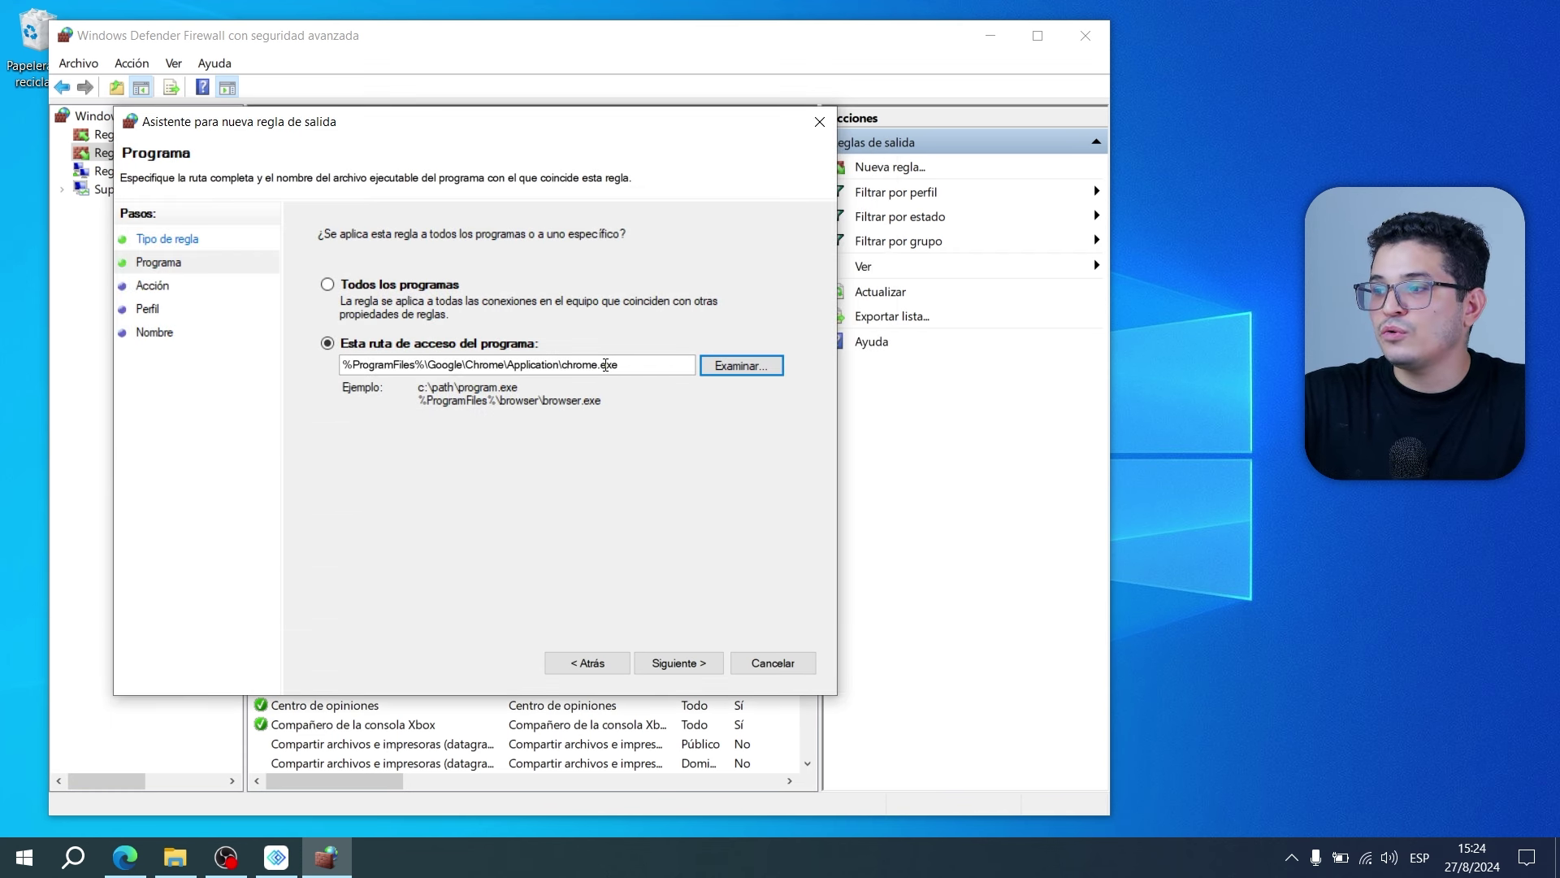
left_click(675, 663)
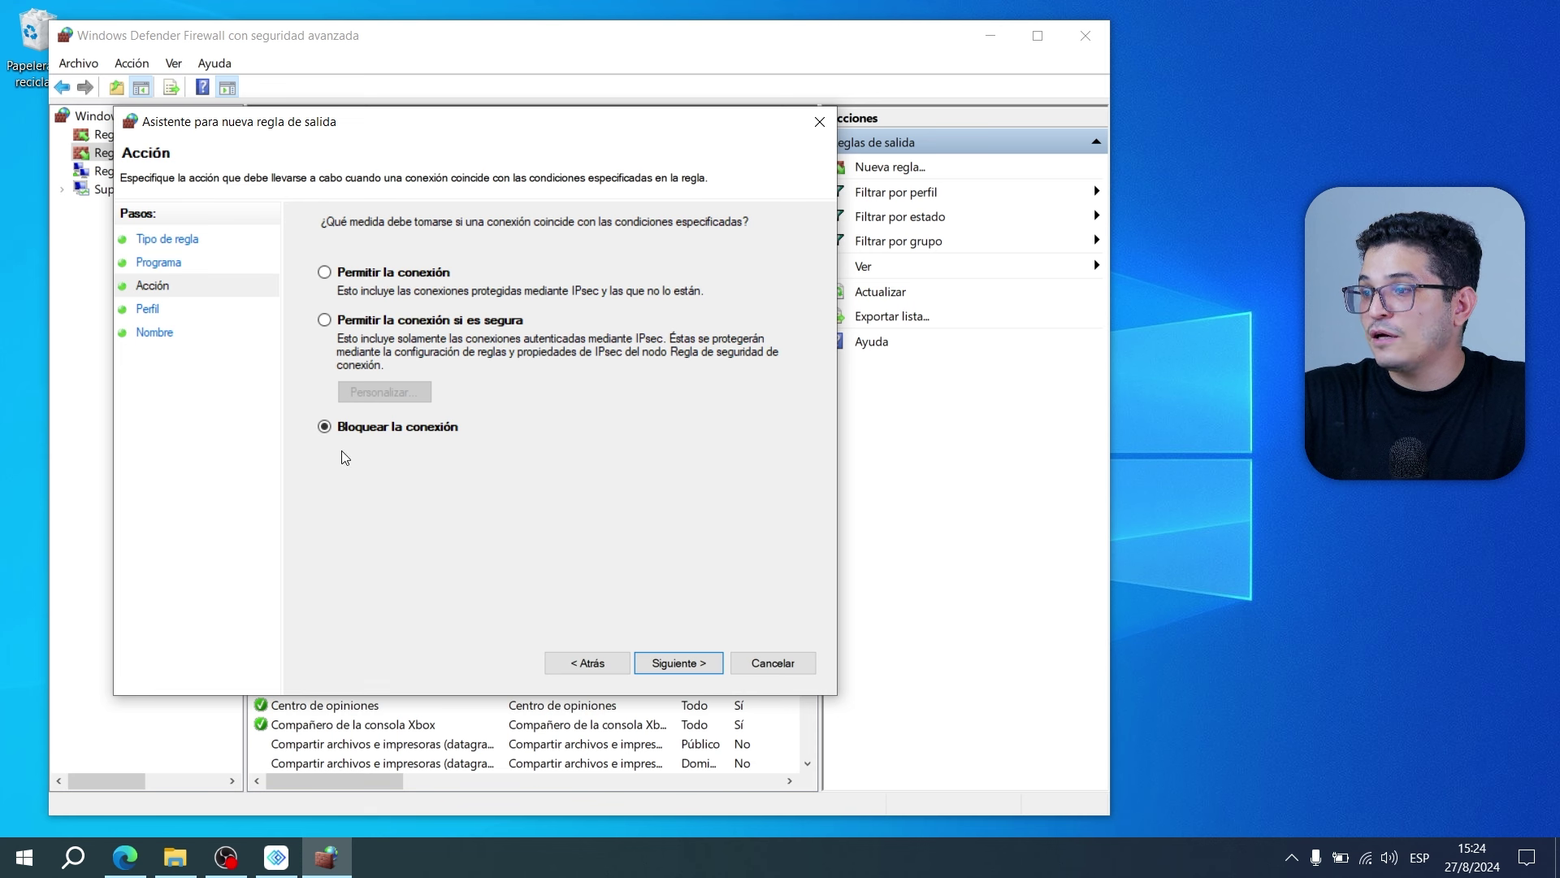
left_click(678, 663)
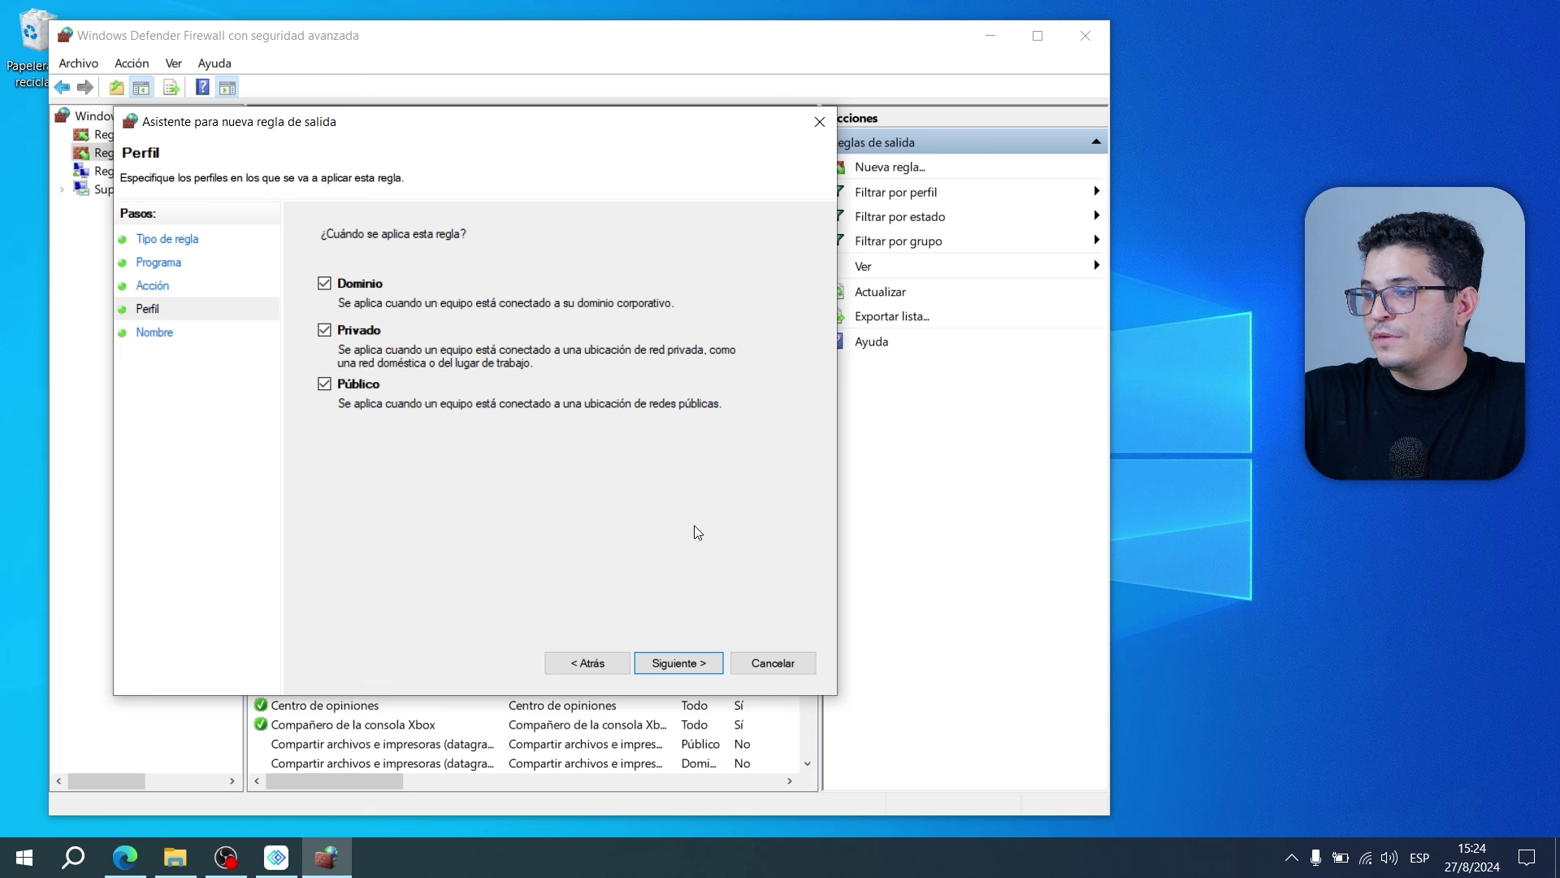
left_click(682, 663)
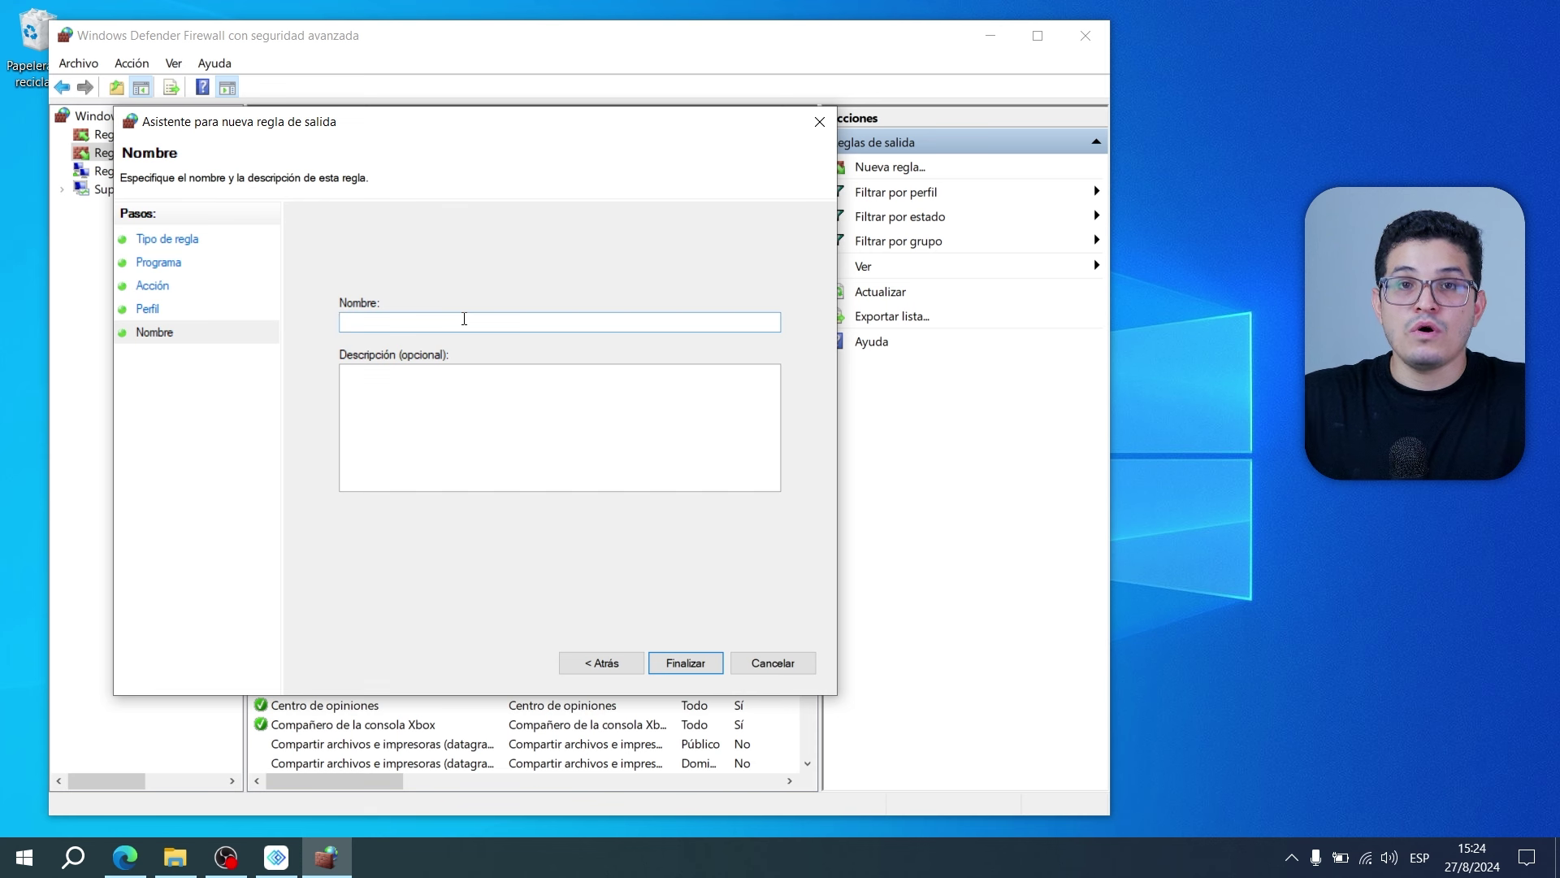
Name the rule "Bloqueo de Chrome" and finish creating it
type("Bloqueo de Chrome")
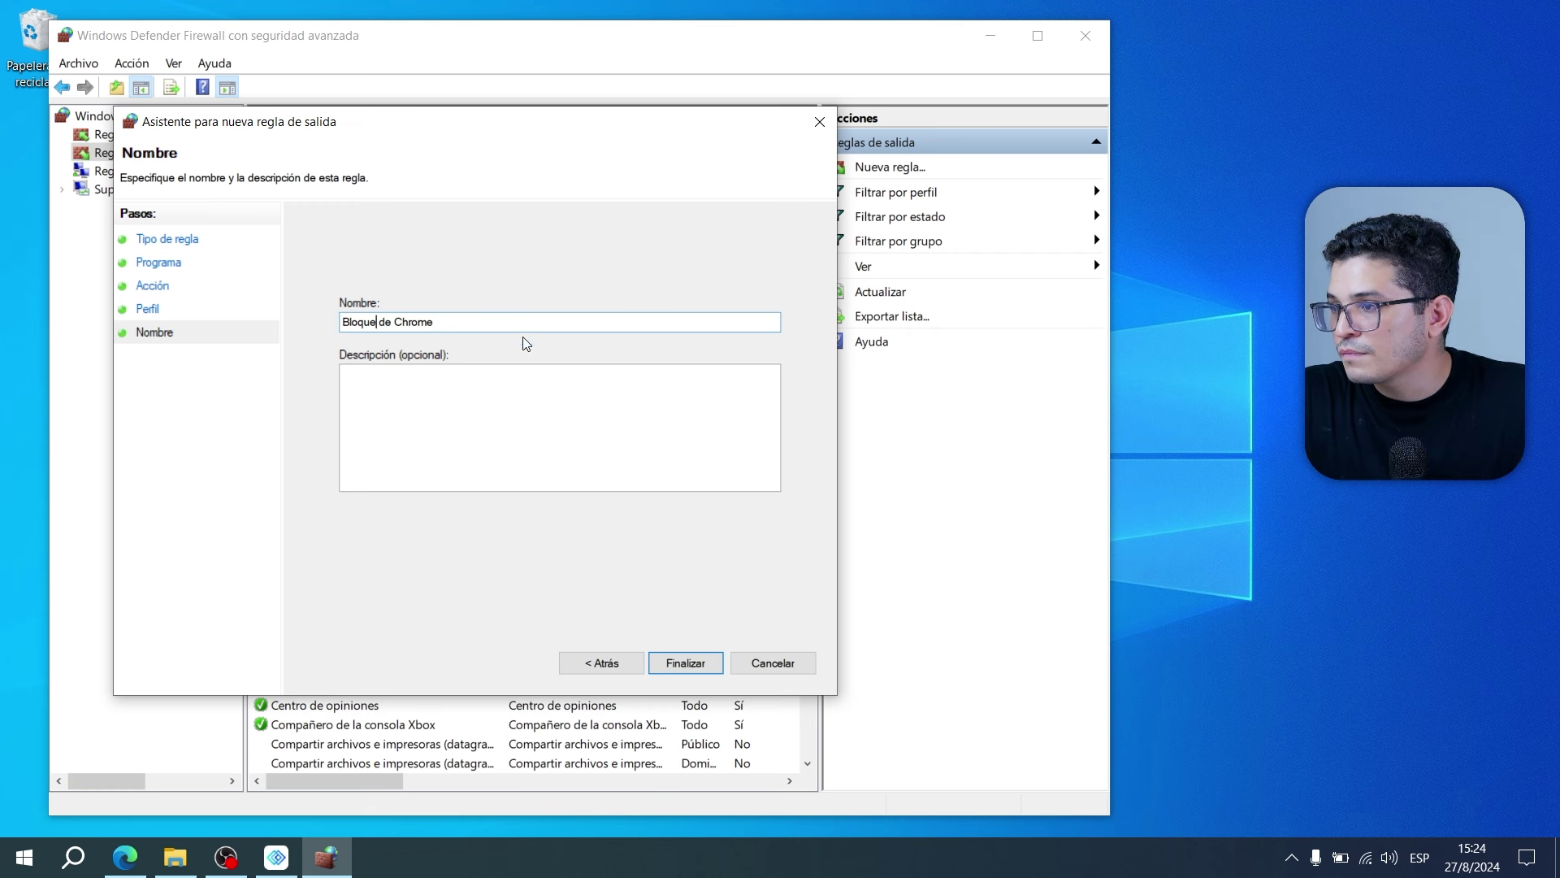
type("o")
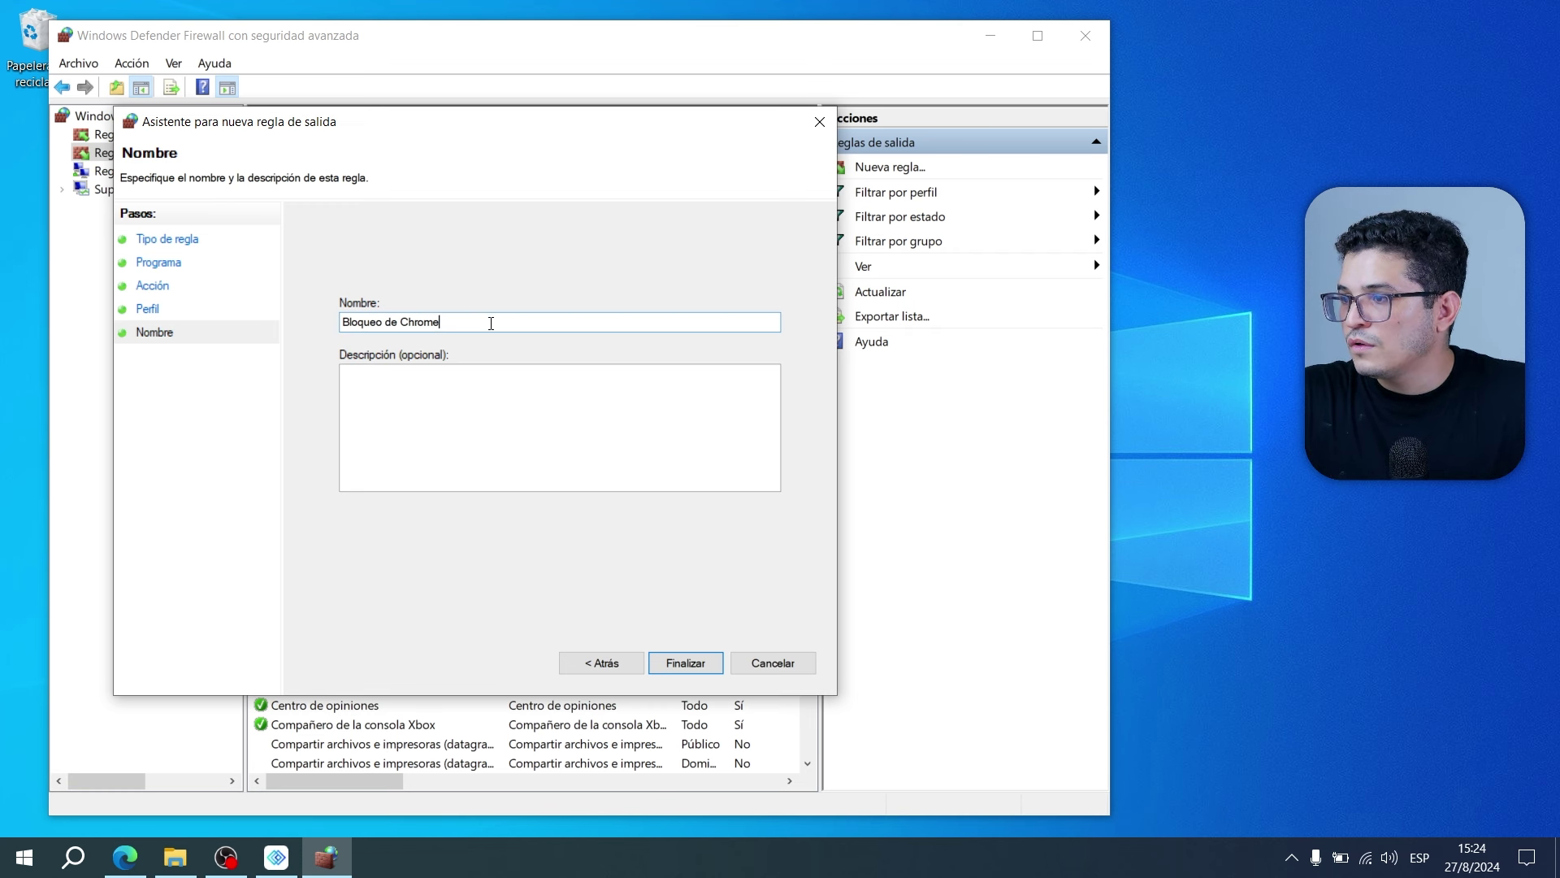
left_click(703, 664)
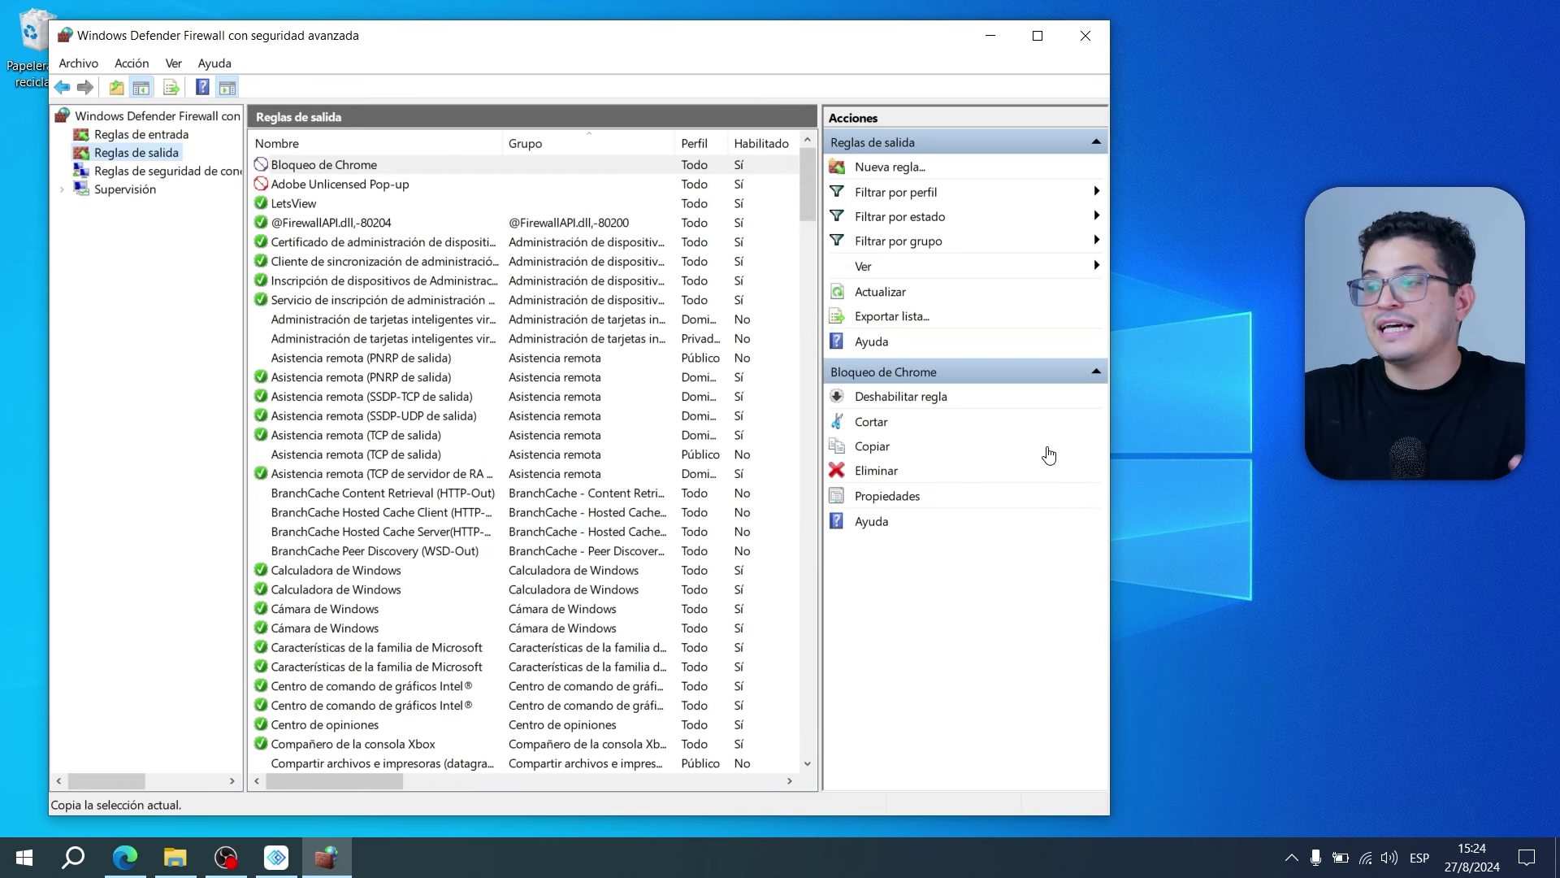
Minimize the firewall window, search Windows for "chrom" and open Google Chrome
left_click(1004, 42)
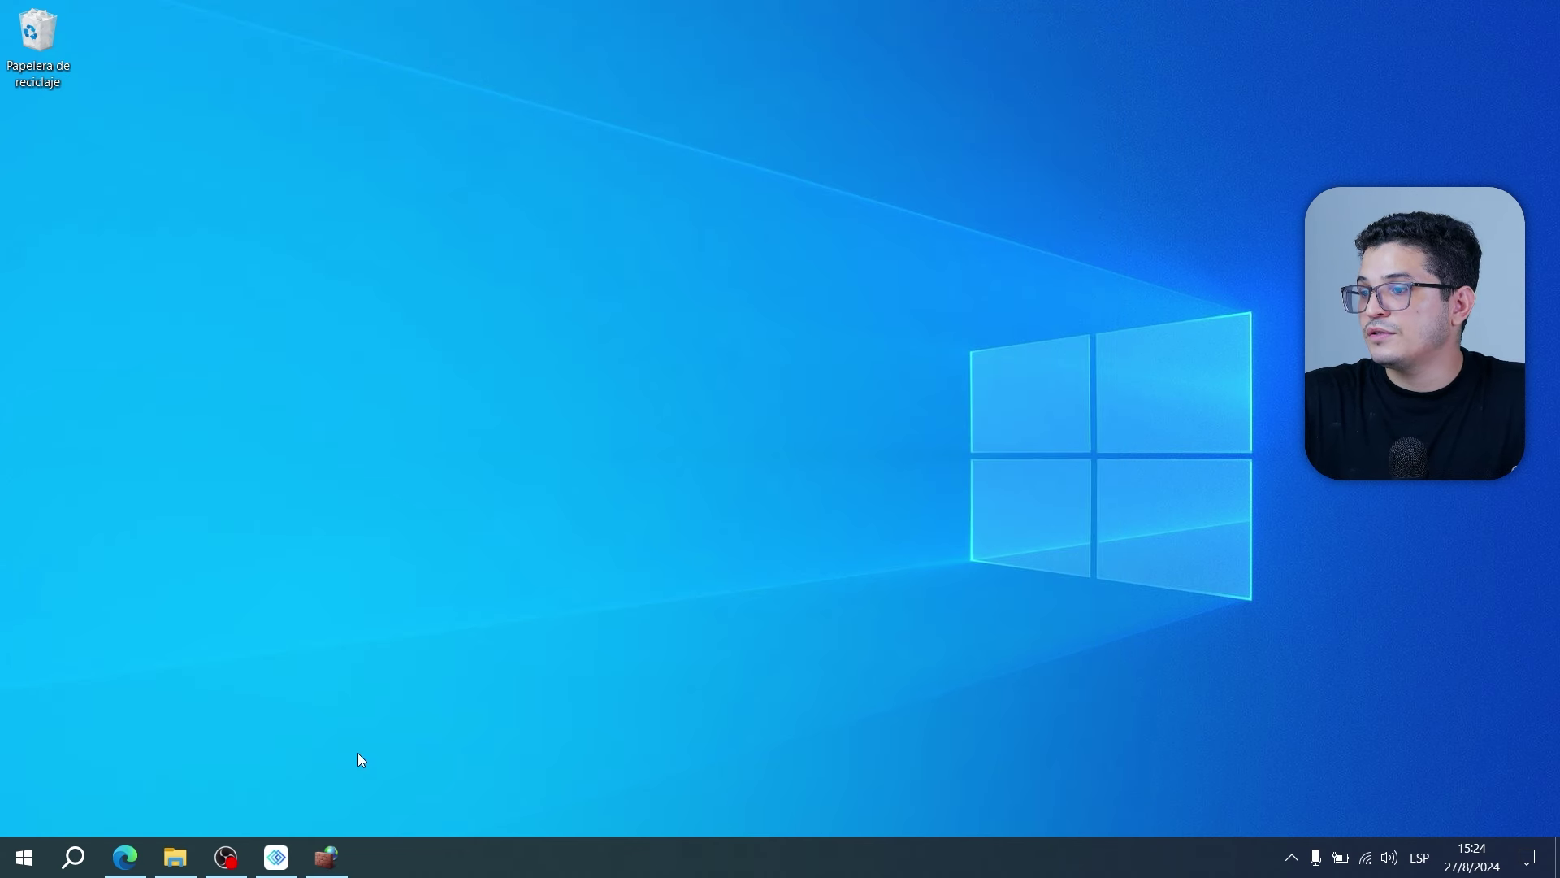
left_click(74, 853)
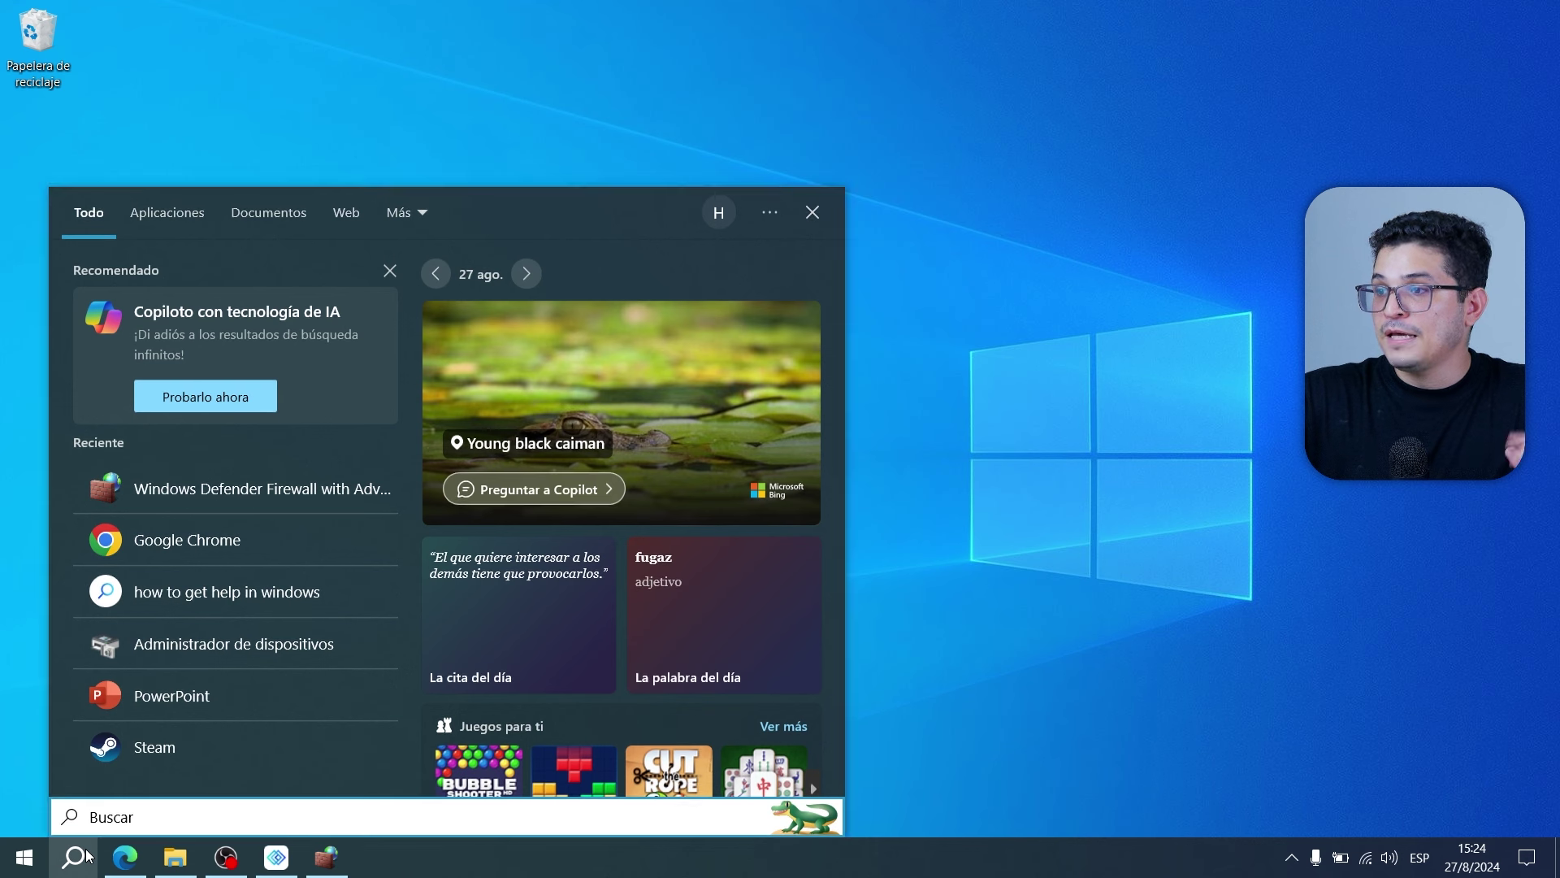
type("chrom")
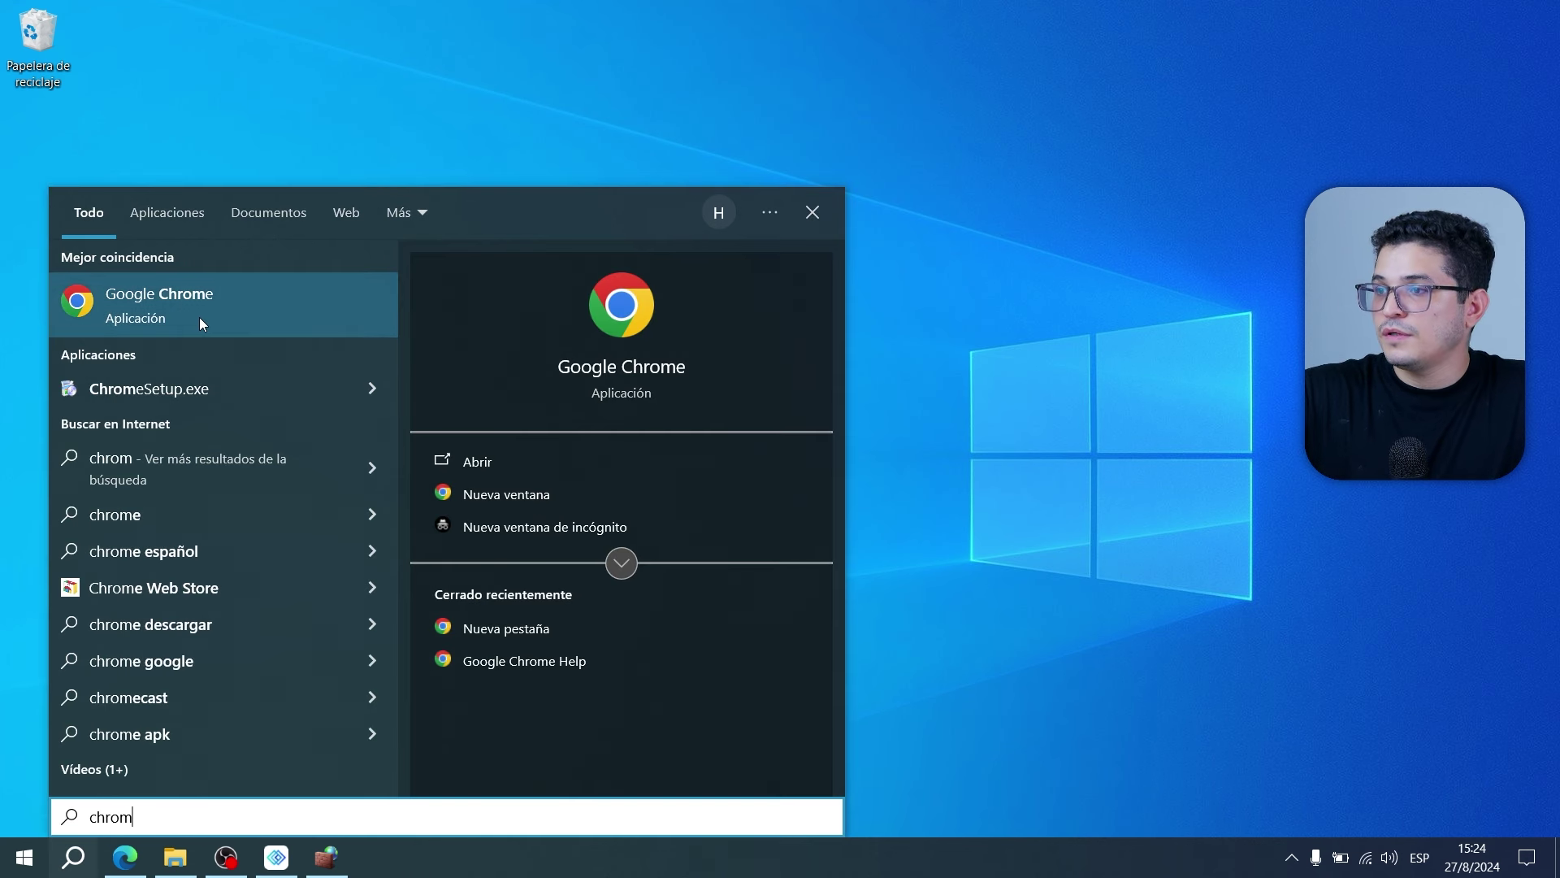
left_click(202, 324)
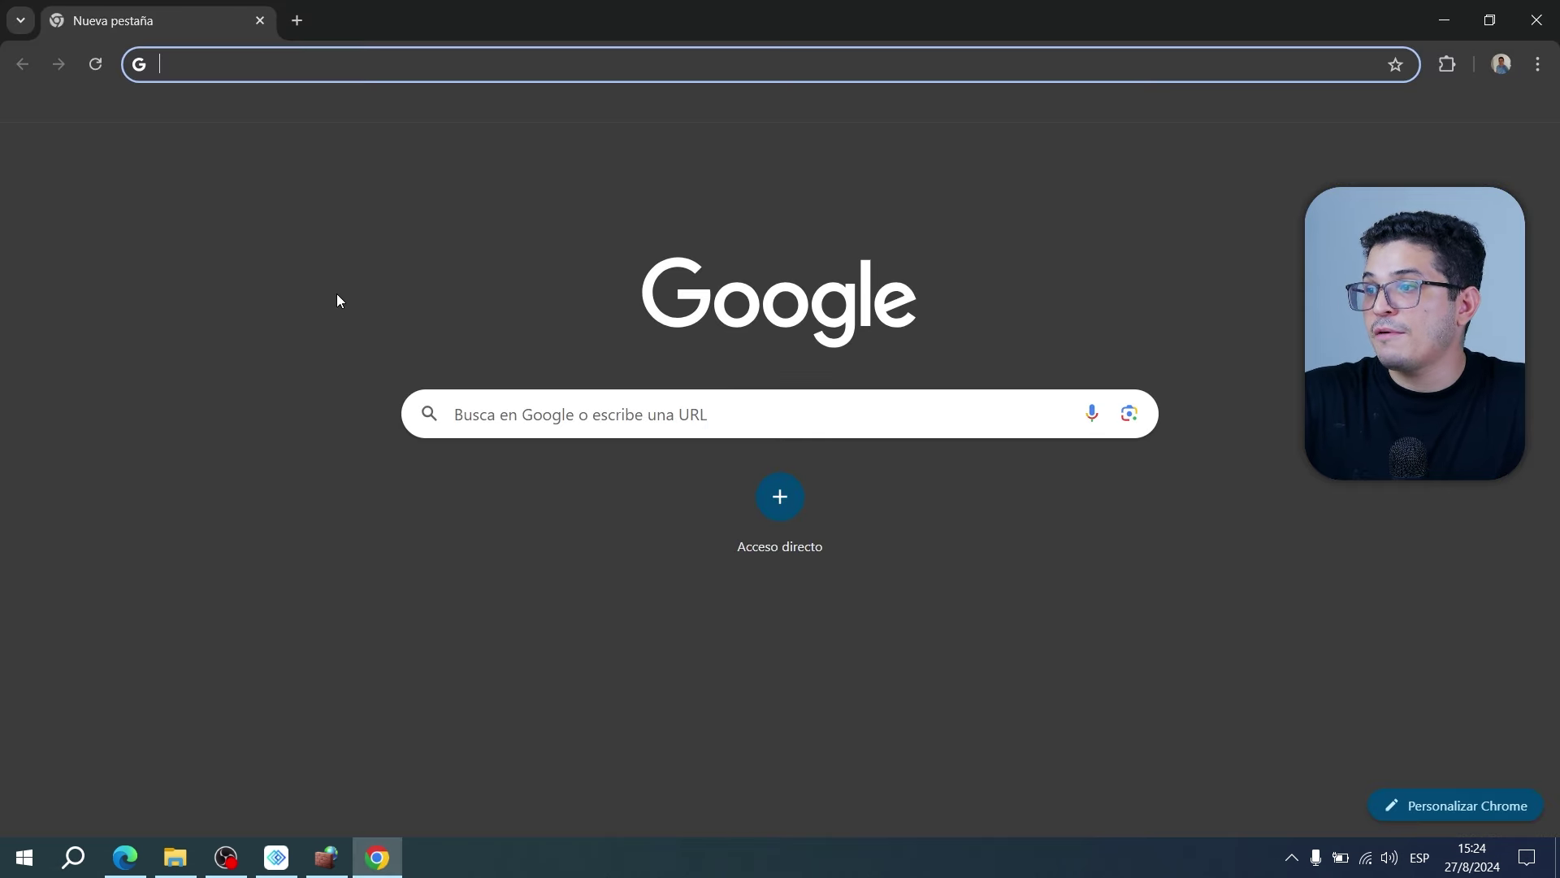
Search Google for "liga italian" in Chrome and reload the page to test the firewall block
left_click(509, 419)
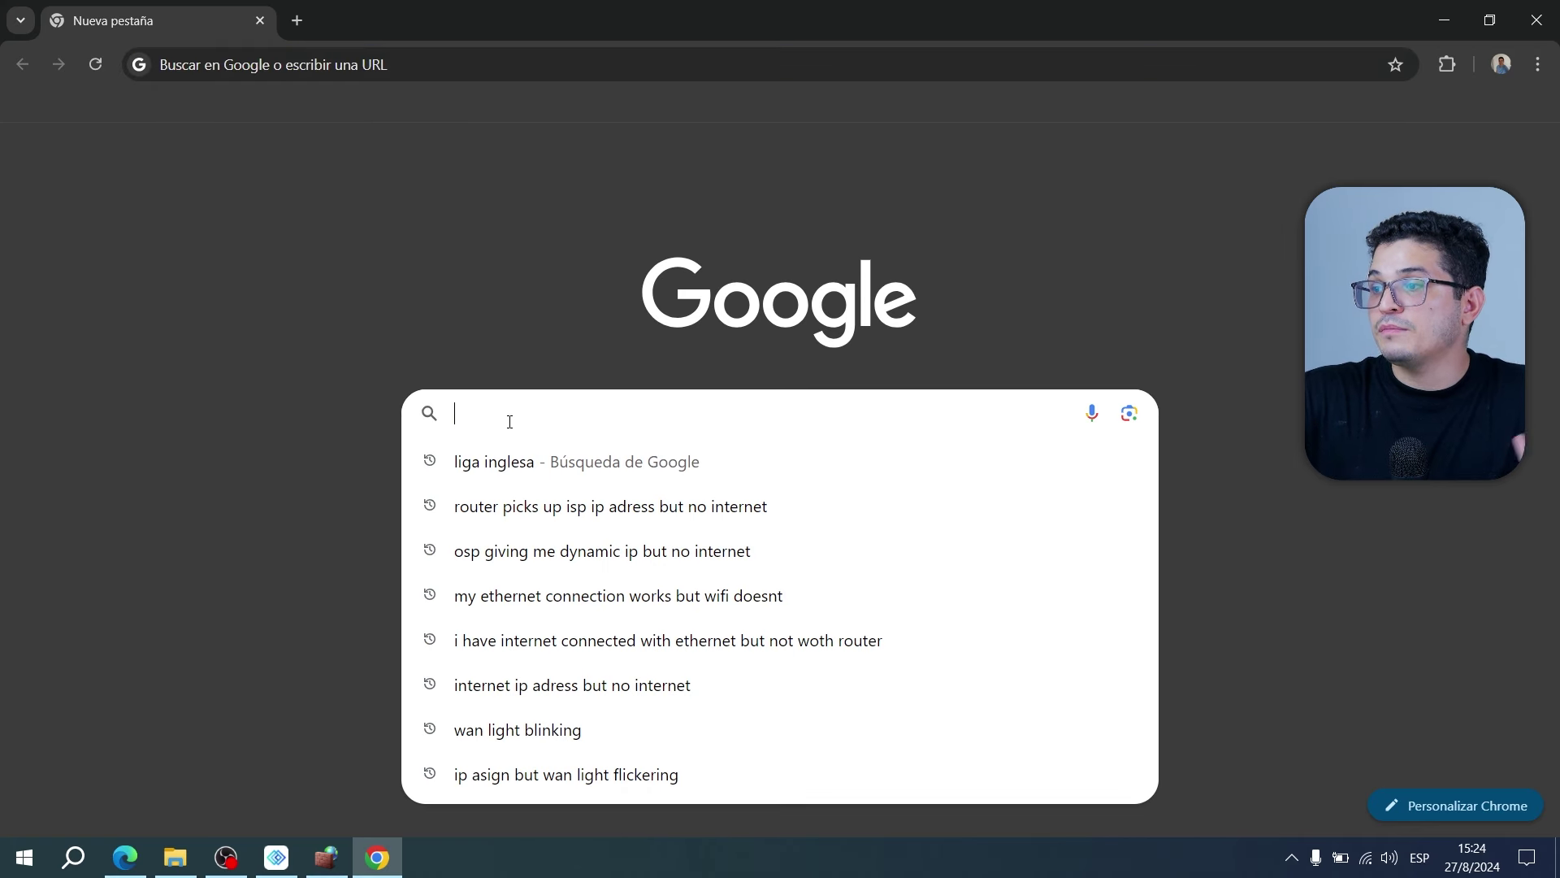
type("liga italian")
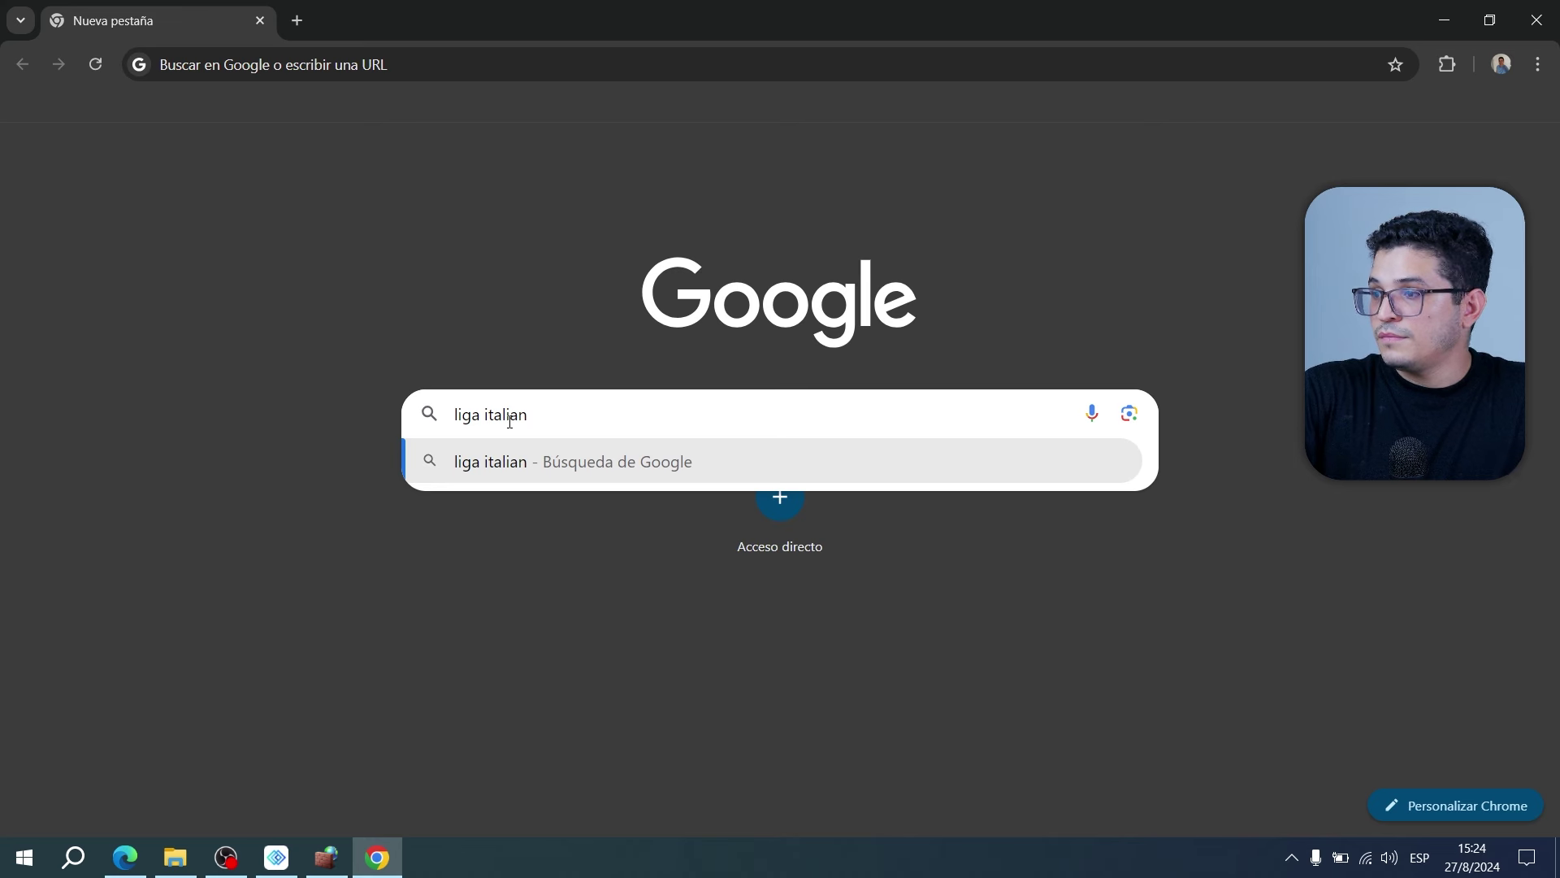
key("Return")
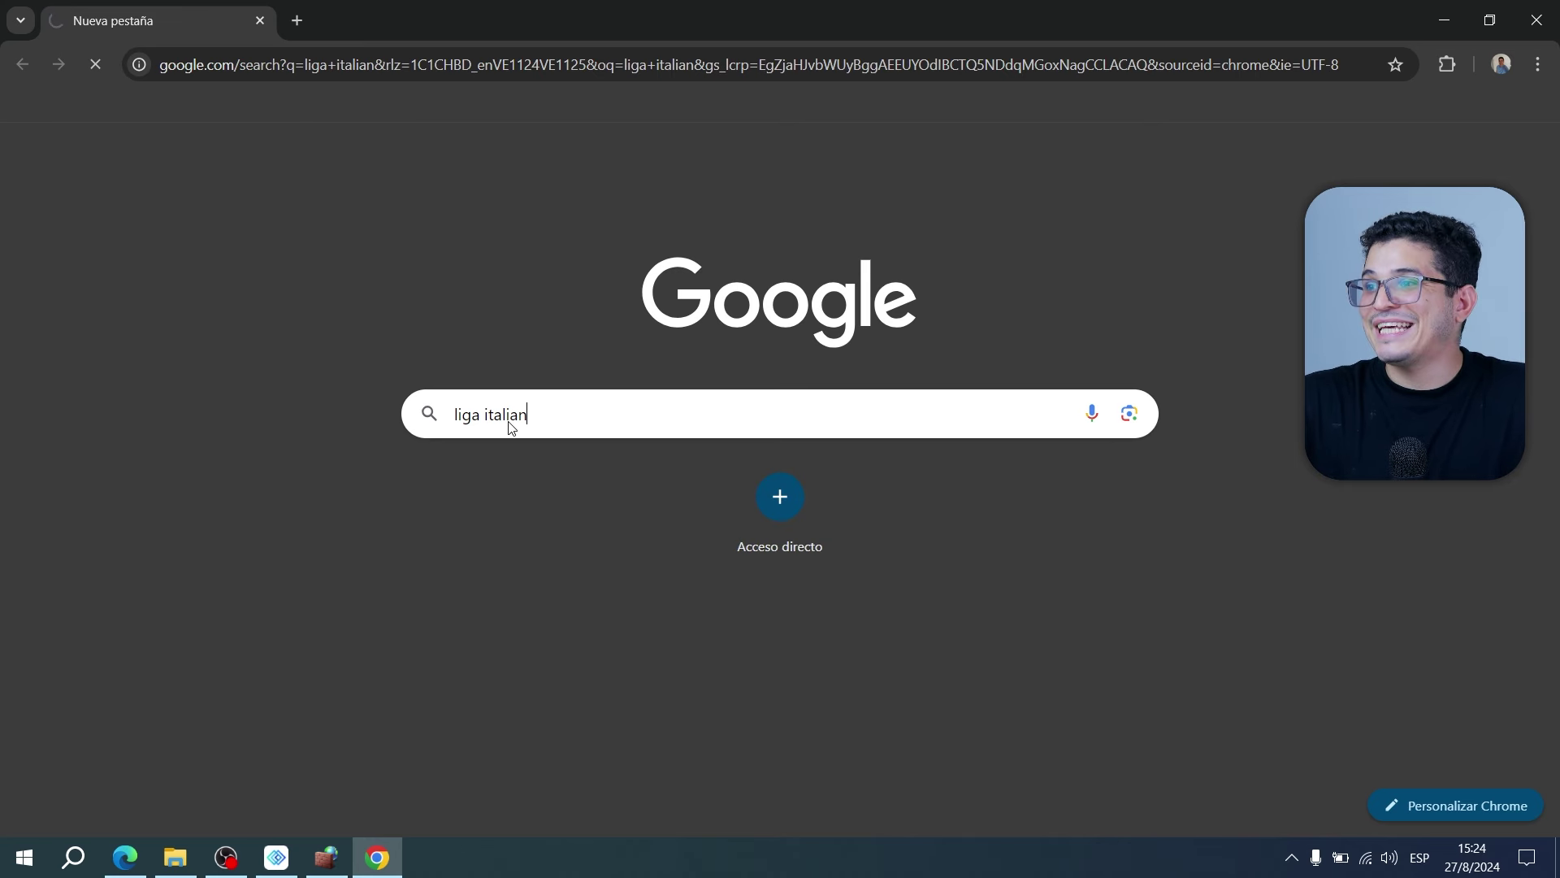
key("F5")
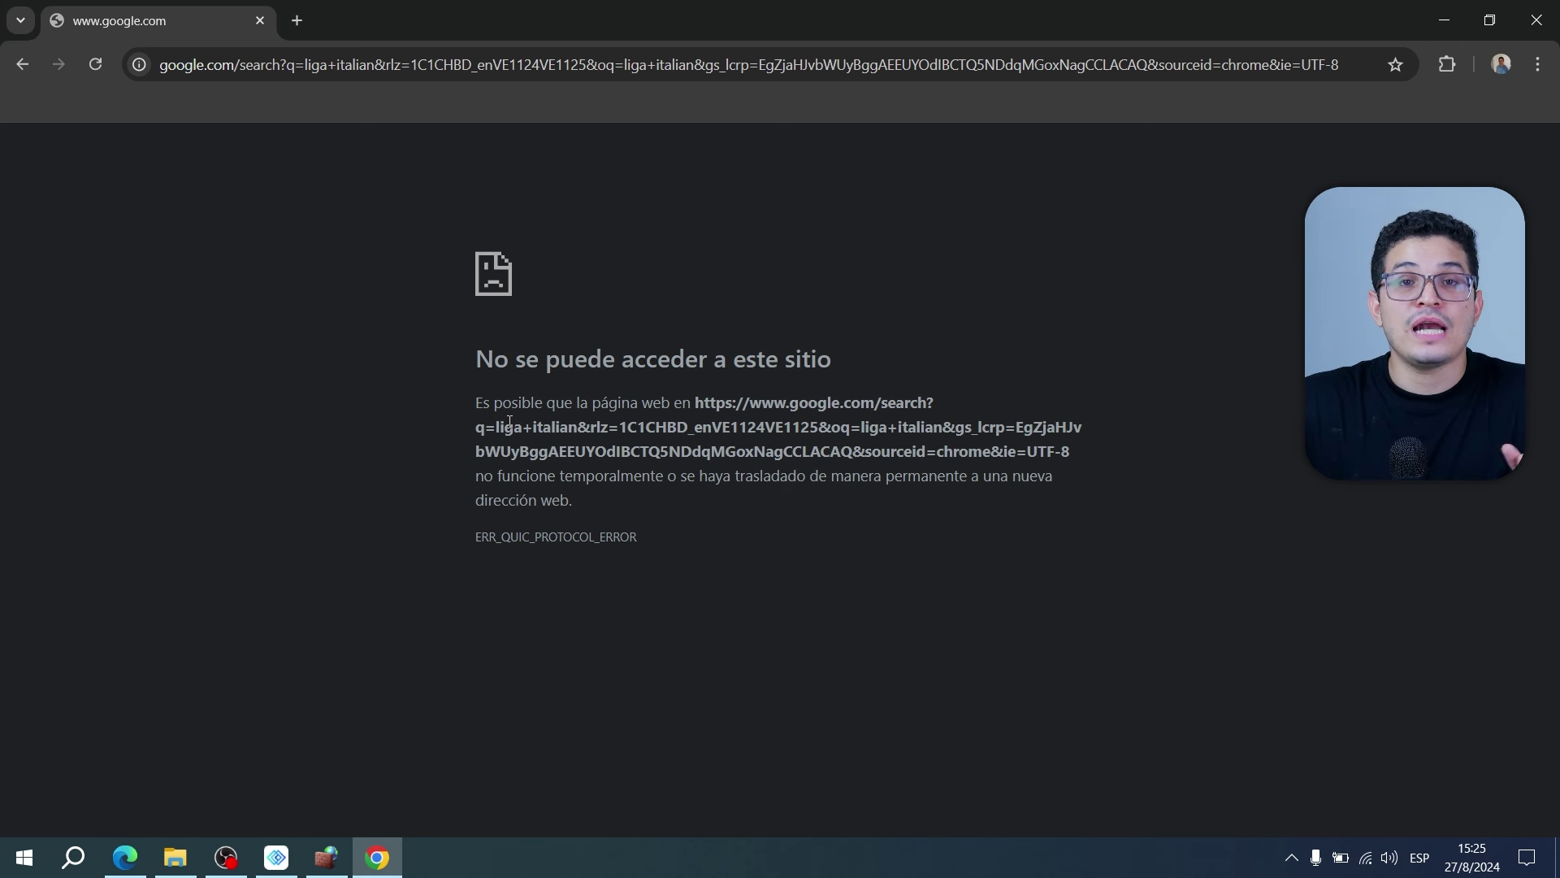
key("F5")
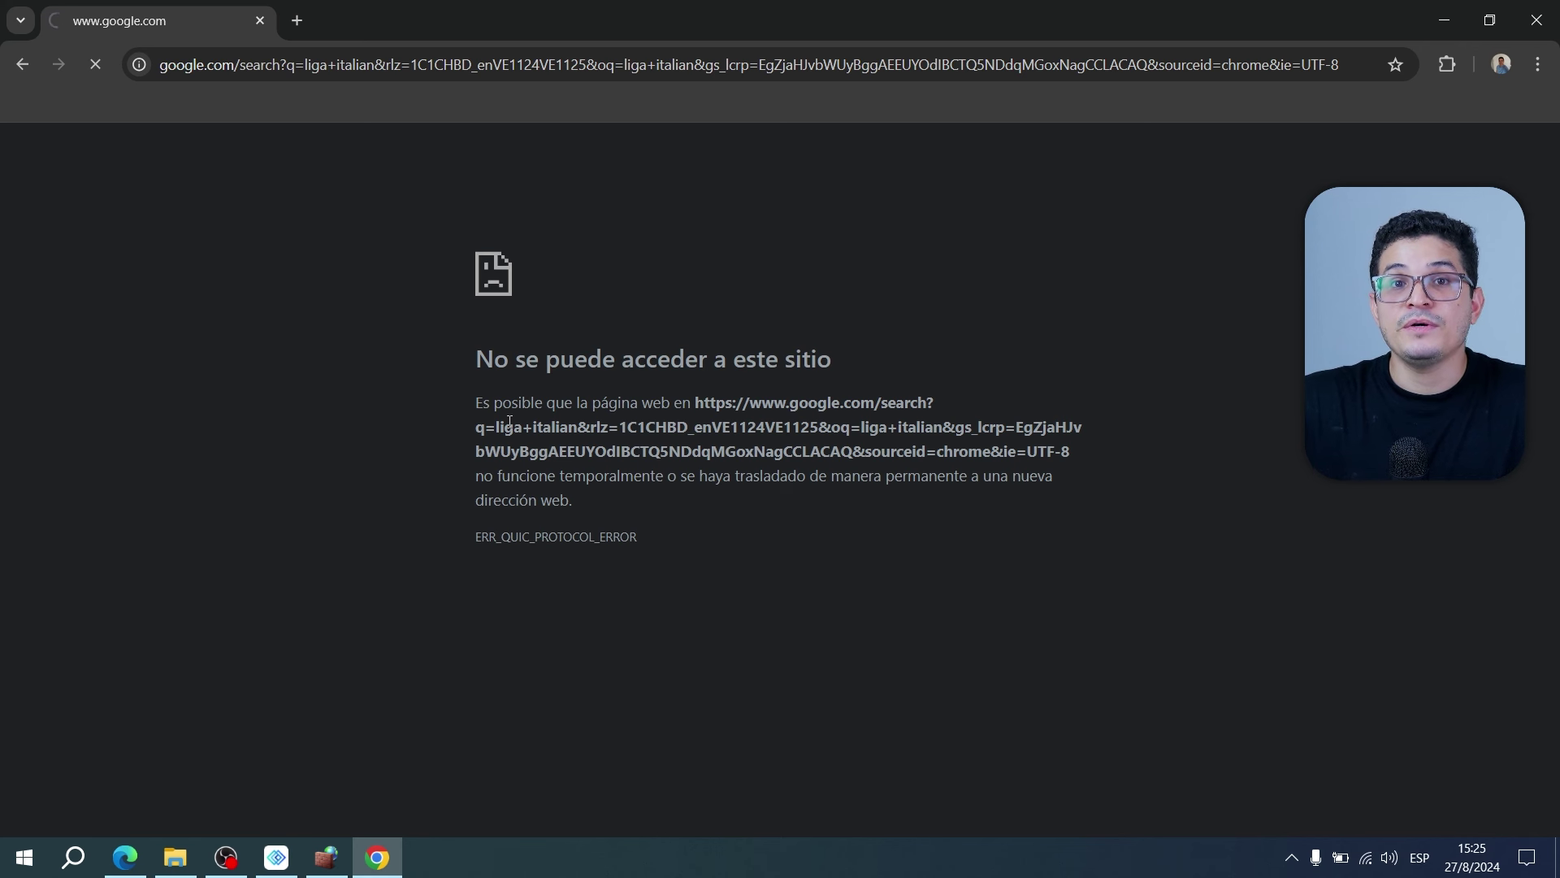